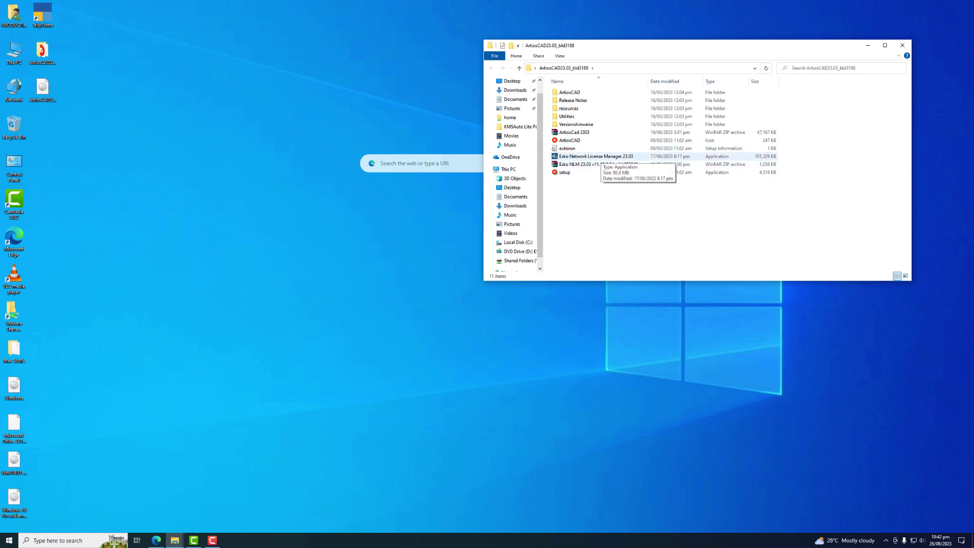
# Run the Esko Network License Manager 23.03 installer as administrator and complete its installation
pyautogui.click(596, 156)
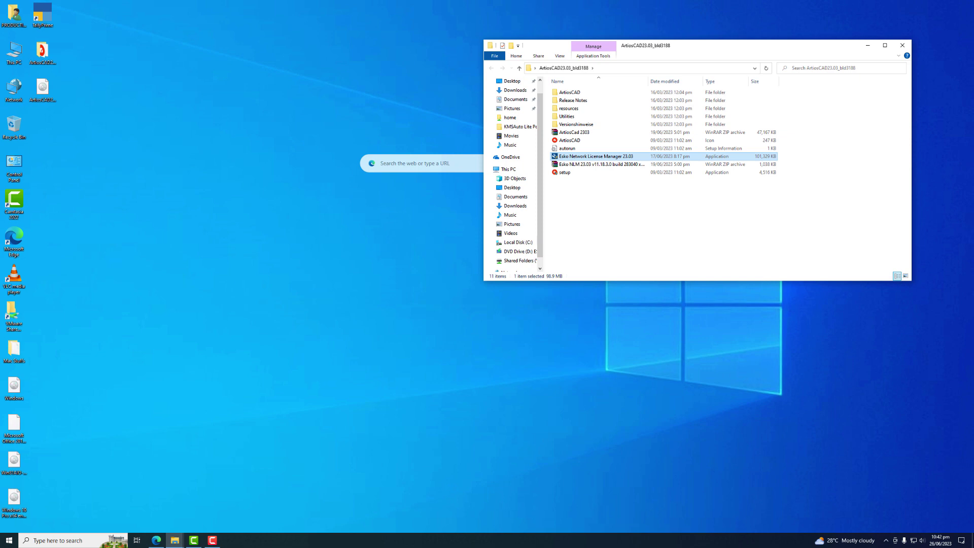
pyautogui.rightClick(601, 157)
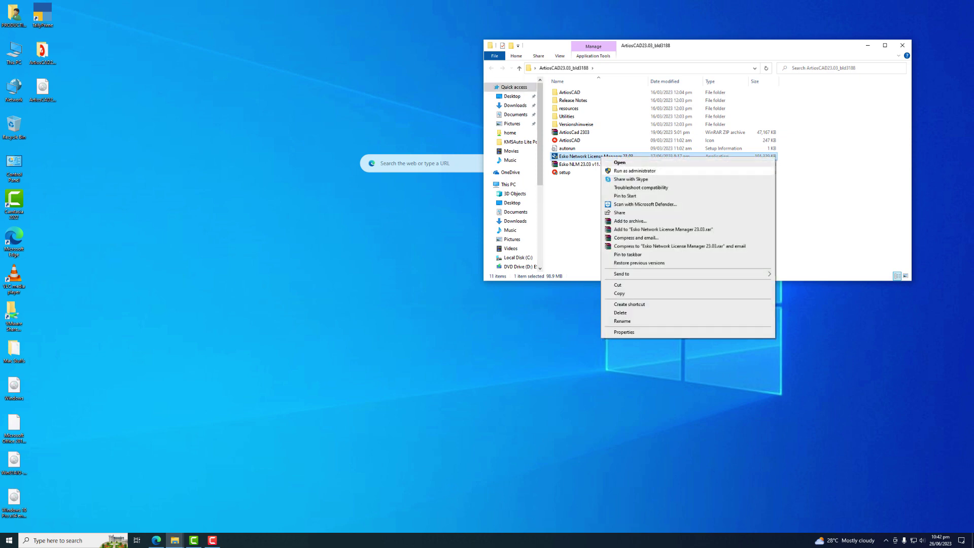
pyautogui.click(633, 171)
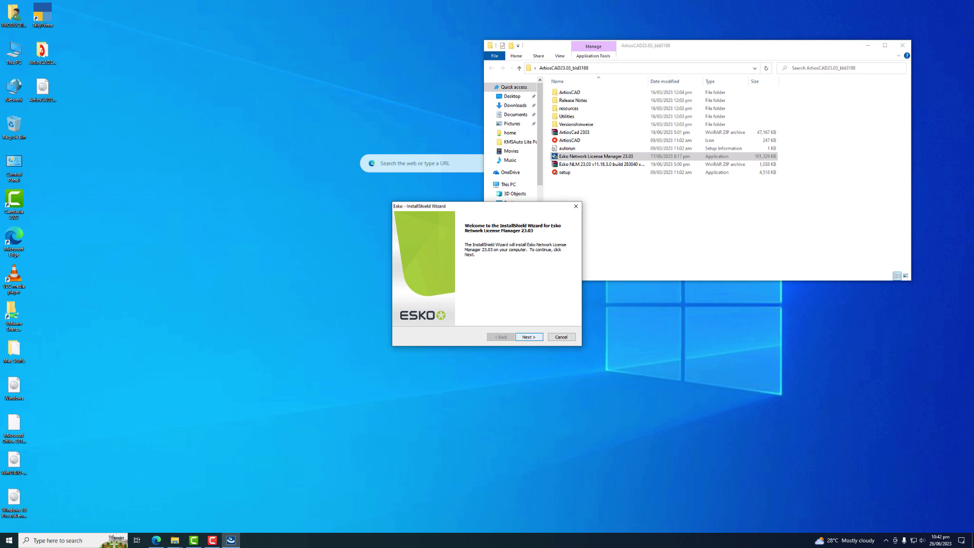
pyautogui.click(528, 336)
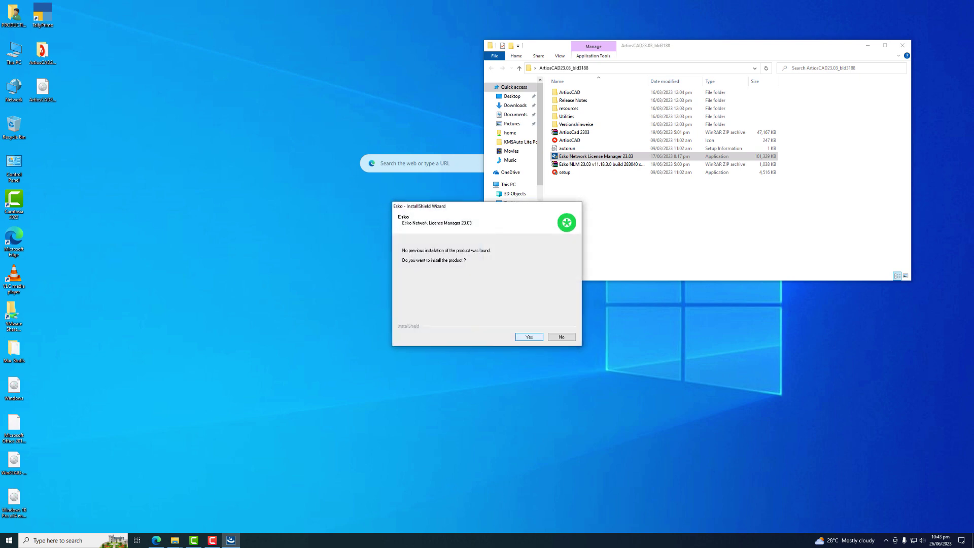
pyautogui.press('Return')
pyautogui.press('Return')
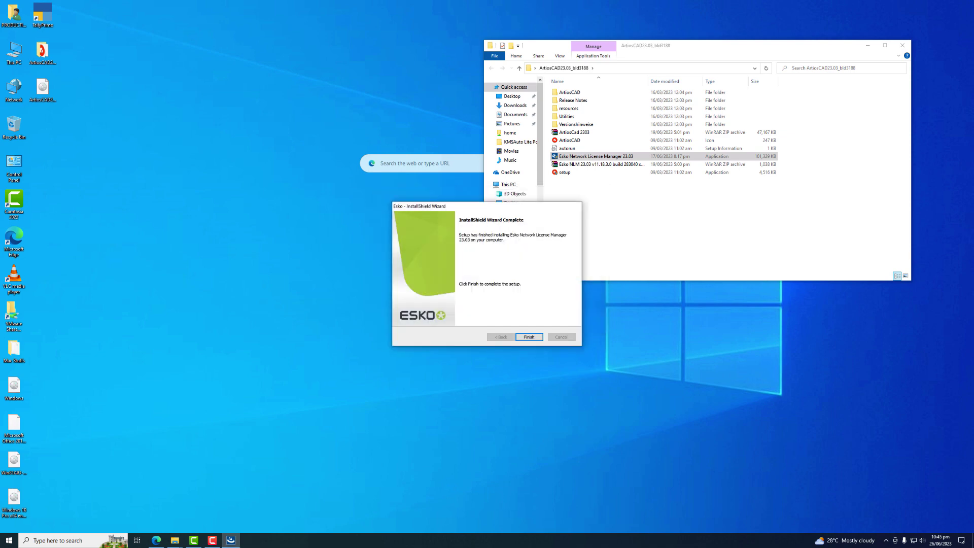
pyautogui.press('Return')
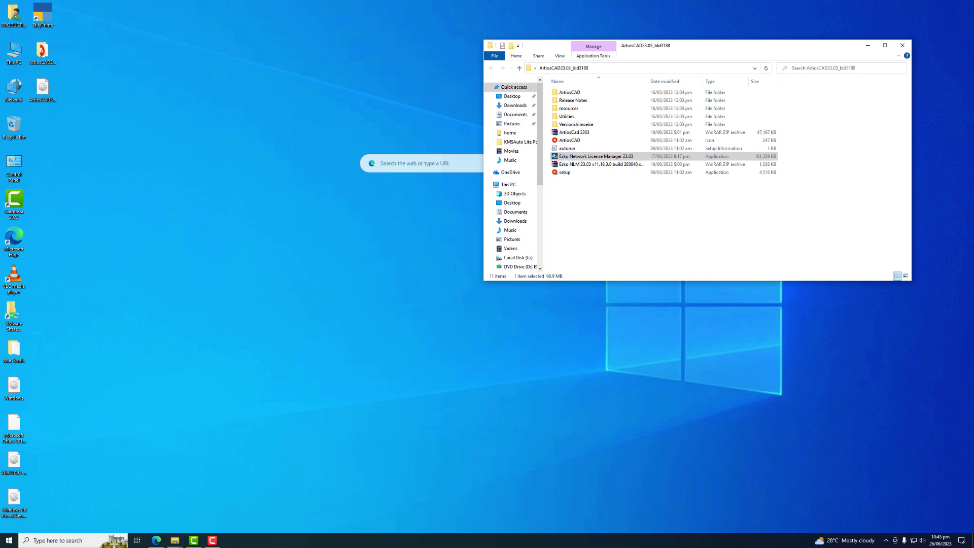
# Refresh the desktop and check the Esko group of installed programs for the Network License Manager
pyautogui.click(42, 50)
pyautogui.rightClick(538, 334)
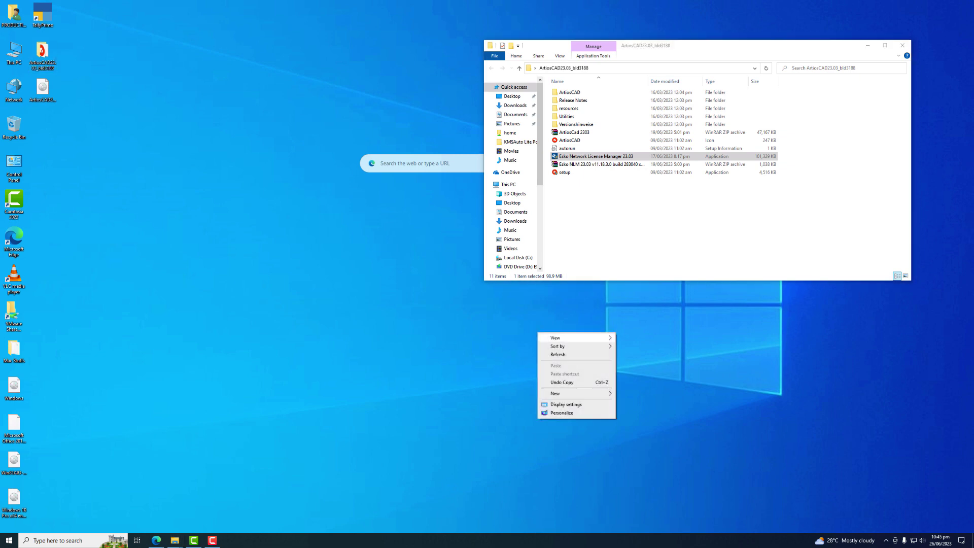
pyautogui.click(563, 354)
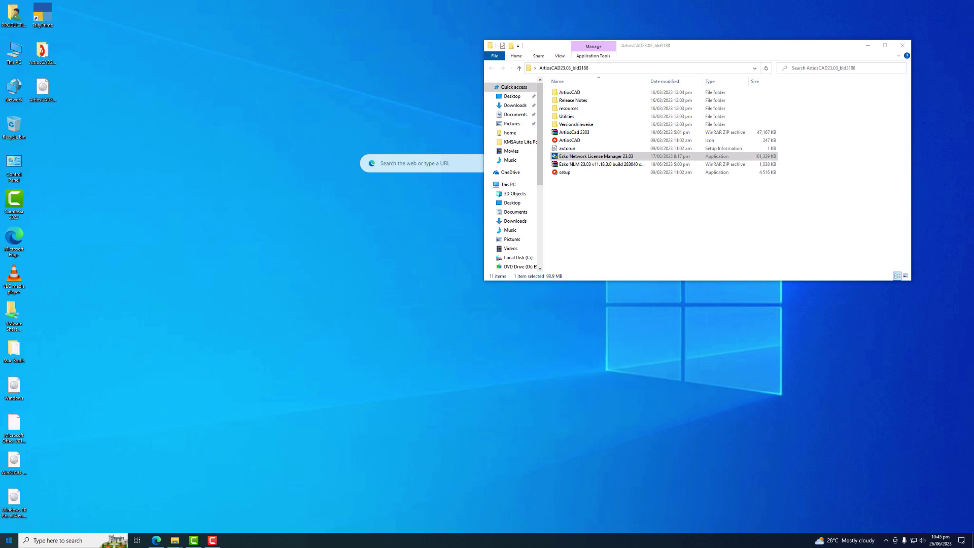
pyautogui.press('super')
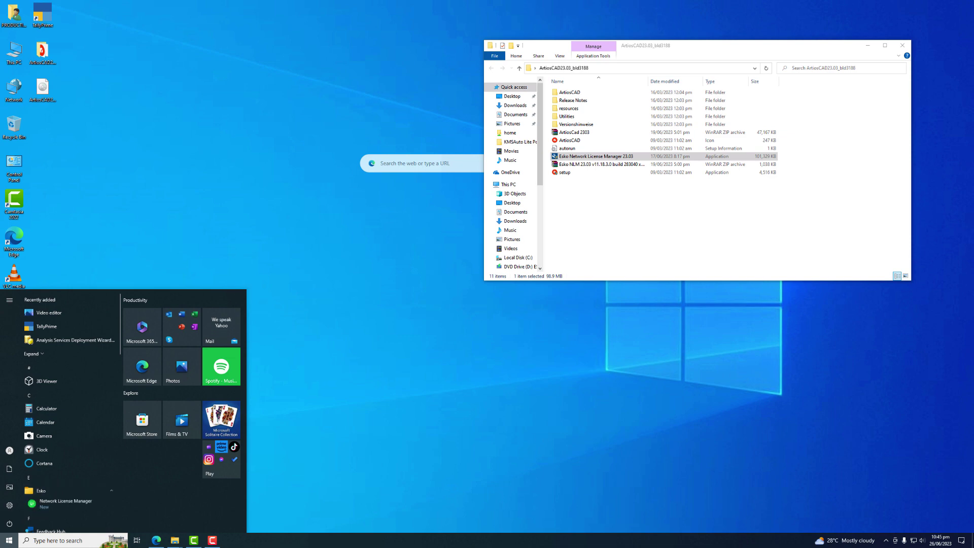
pyautogui.click(71, 490)
pyautogui.click(66, 503)
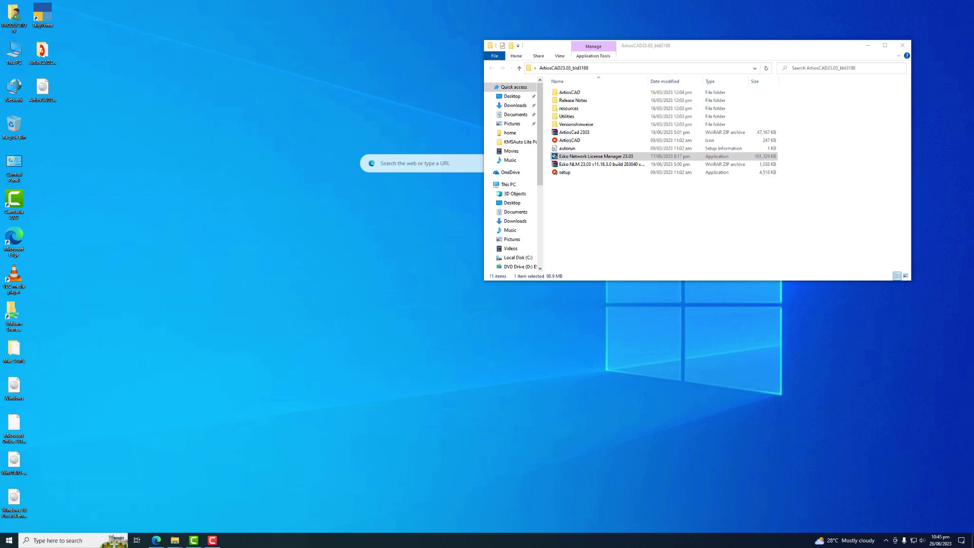
pyautogui.rightClick(539, 370)
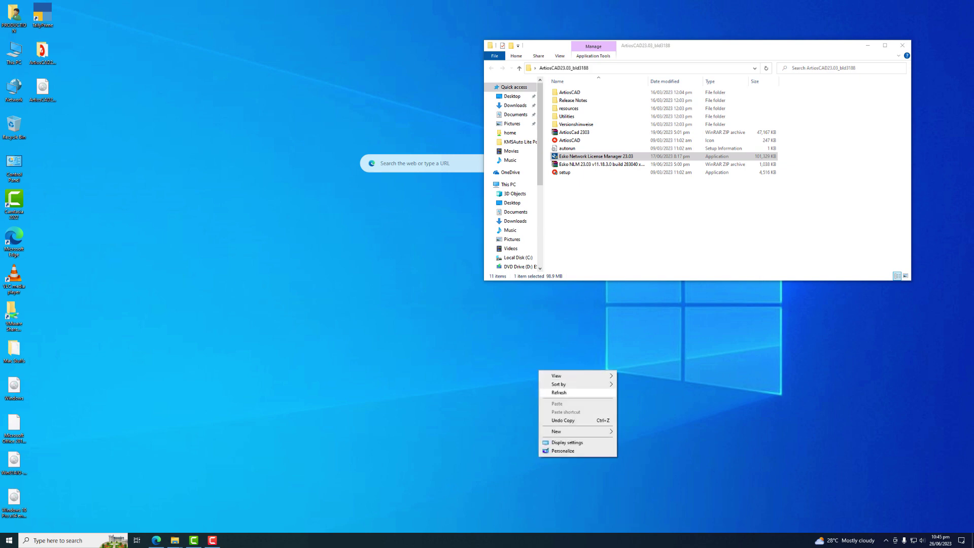
pyautogui.click(559, 392)
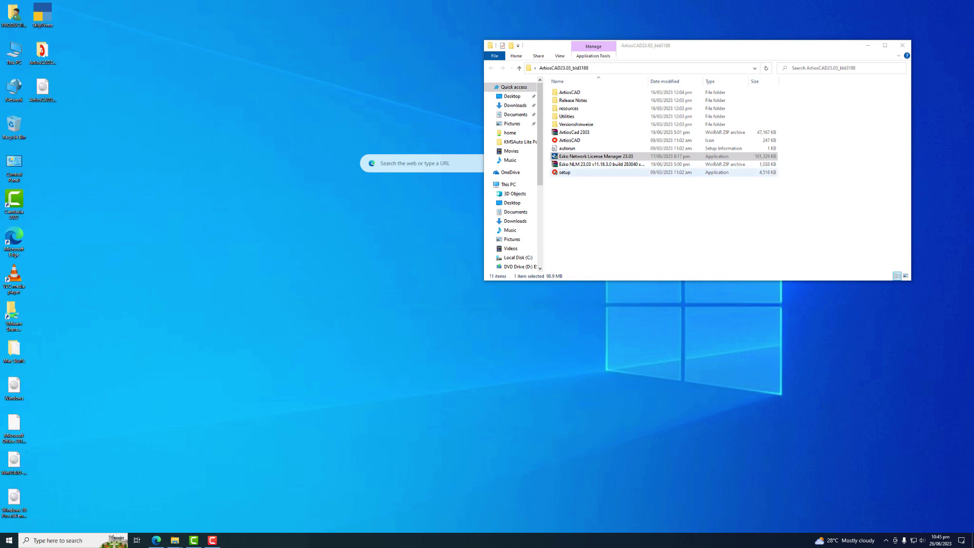
# Run the ArtiosCAD setup, start the Typical Installation, and enter and confirm the database administrator and programmer passwords
pyautogui.click(565, 172)
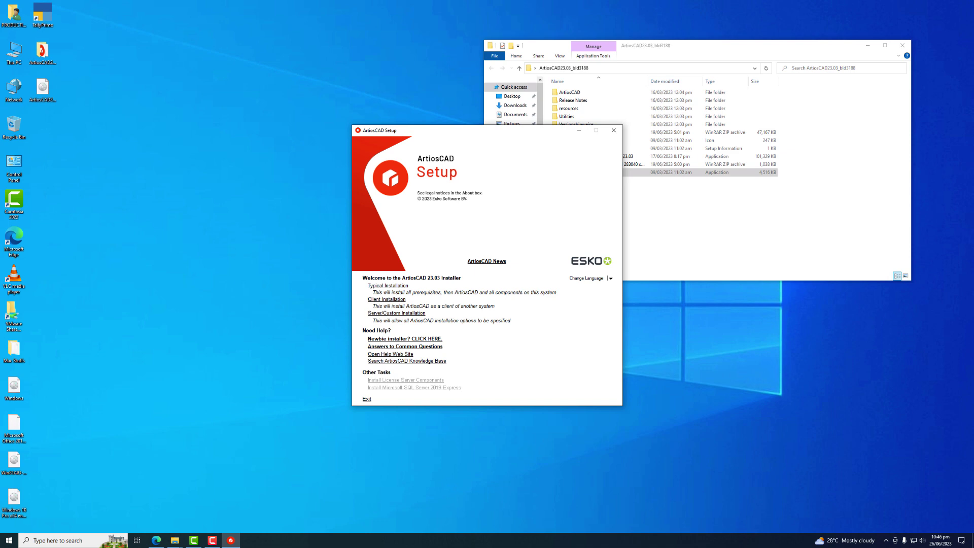
pyautogui.click(388, 285)
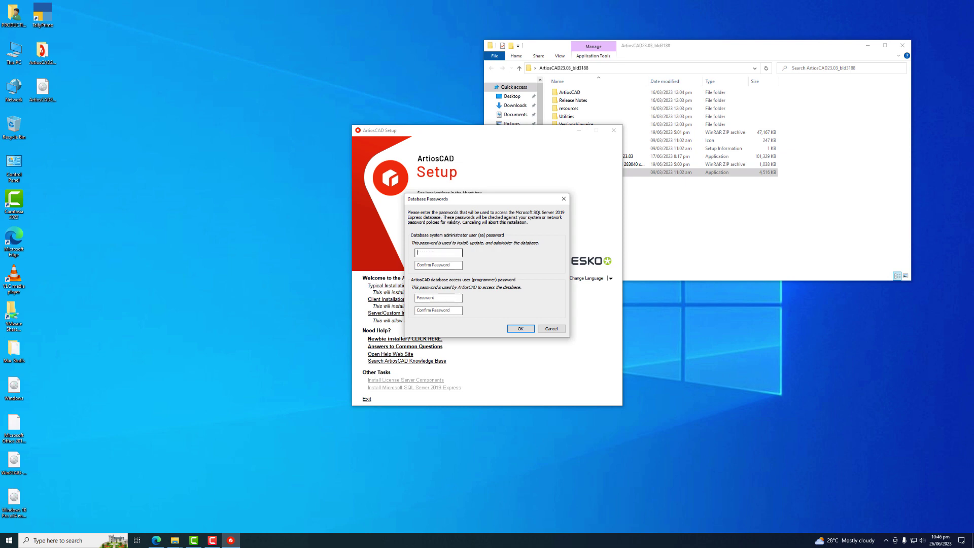
pyautogui.click(438, 253)
pyautogui.click(438, 264)
pyautogui.write('•••••')
pyautogui.click(438, 297)
pyautogui.write('••')
pyautogui.click(438, 309)
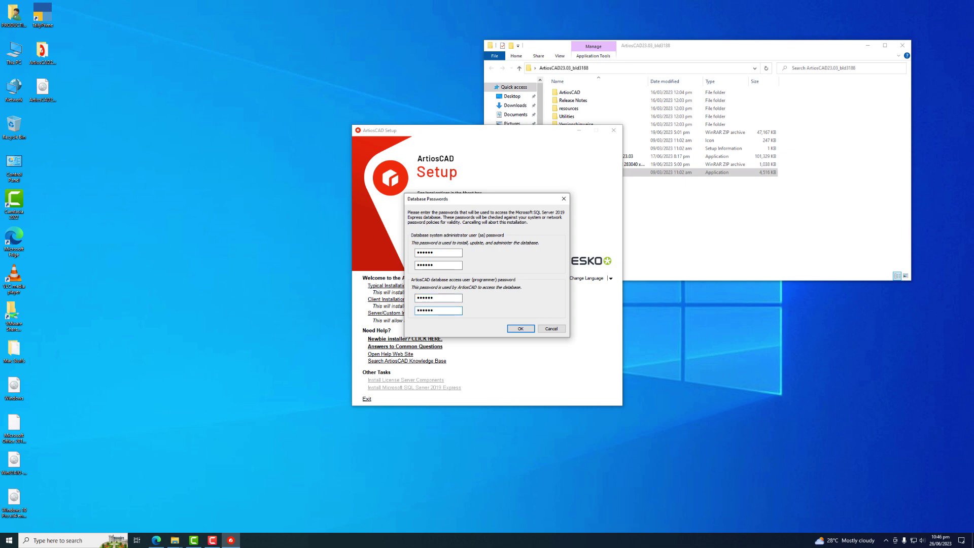
pyautogui.press('Return')
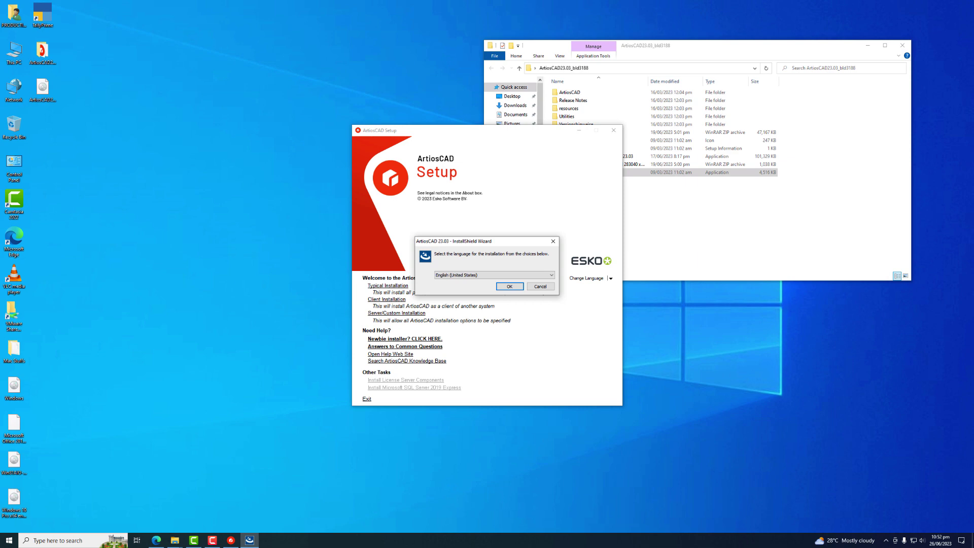
# Install ArtiosCAD 23.03 in English (United States), accepting the license agreement and the destination folder C:\Esko\Artios\
pyautogui.press('Return')
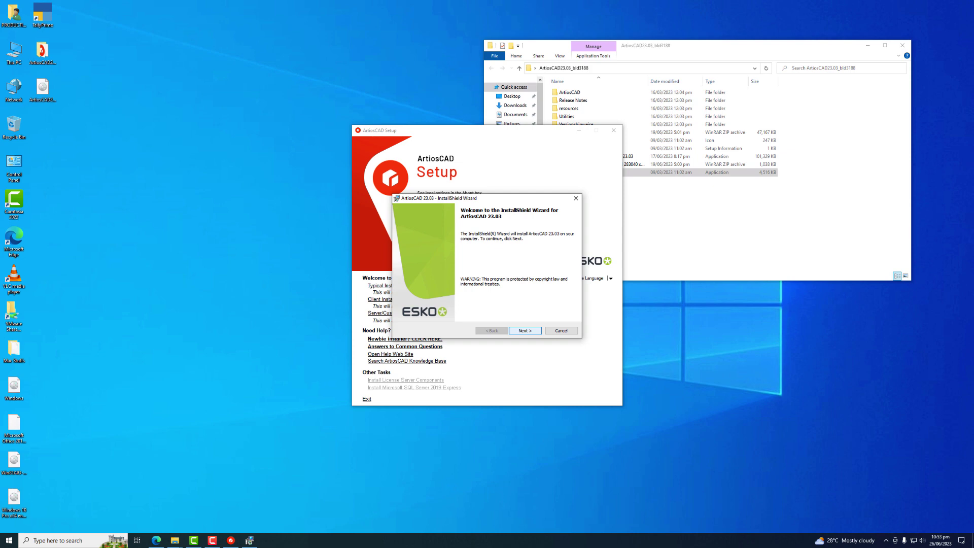
pyautogui.press('Return')
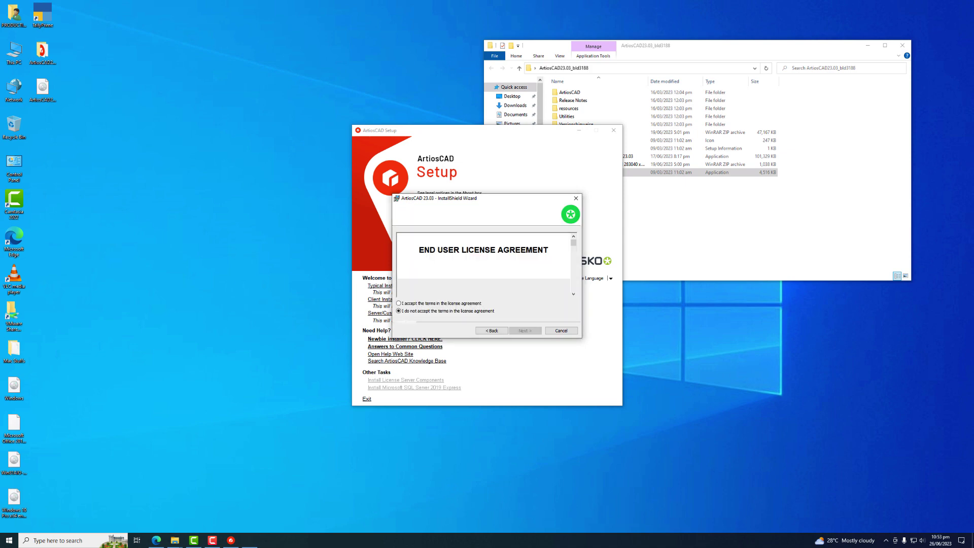
pyautogui.click(399, 303)
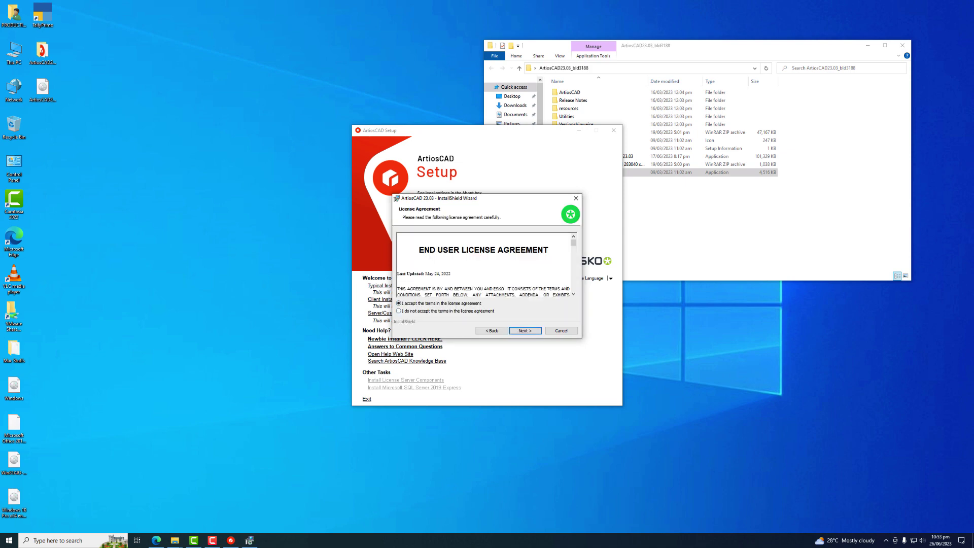
pyautogui.press('Return')
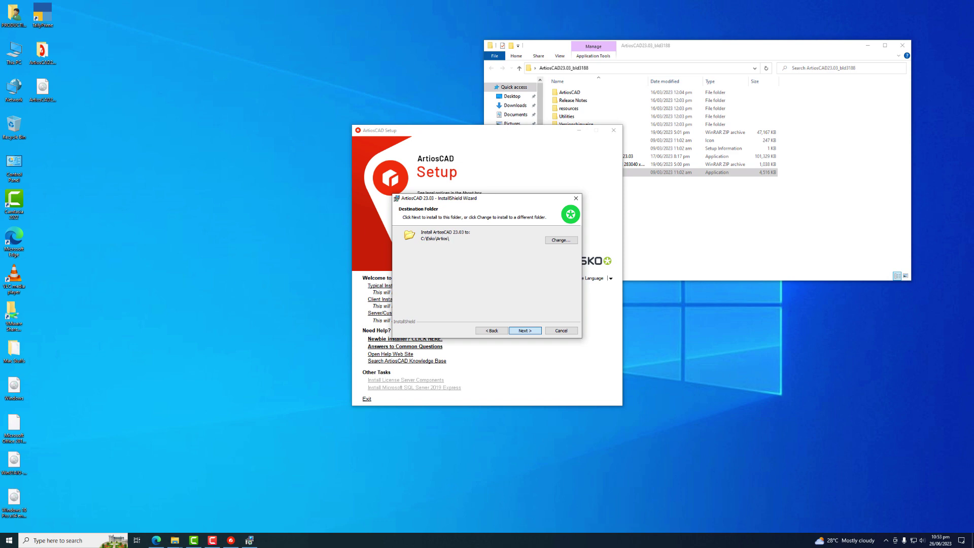
pyautogui.press('Return')
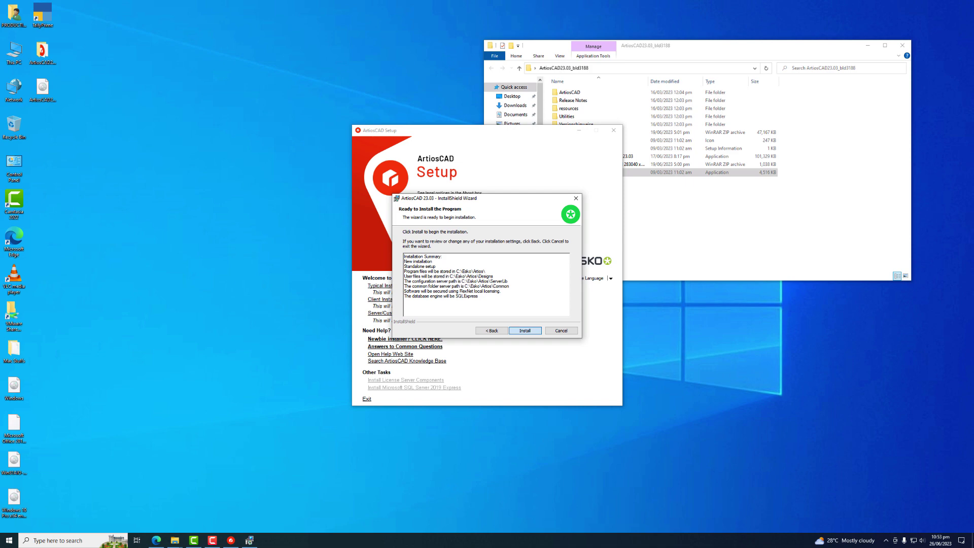
pyautogui.press('Return')
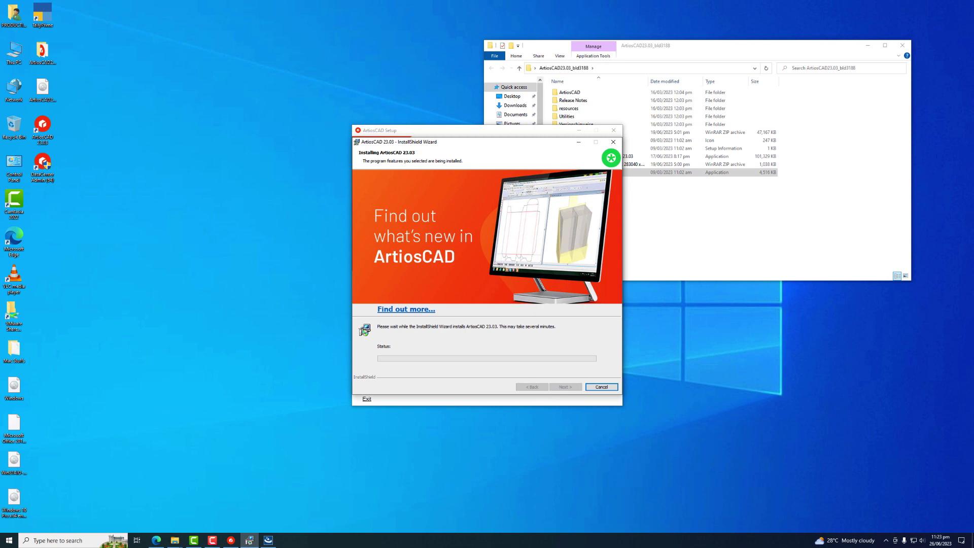
pyautogui.moveTo(269, 540)
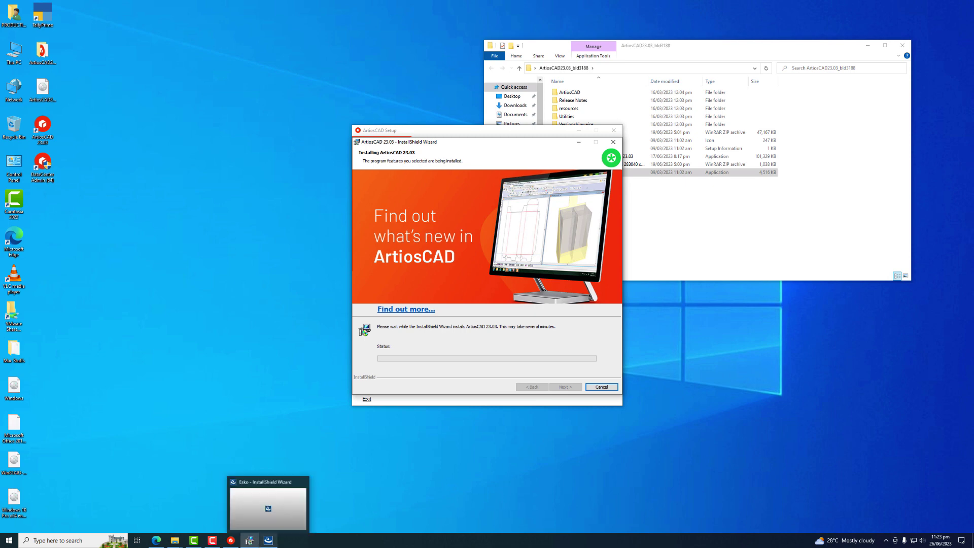
pyautogui.moveTo(268, 507)
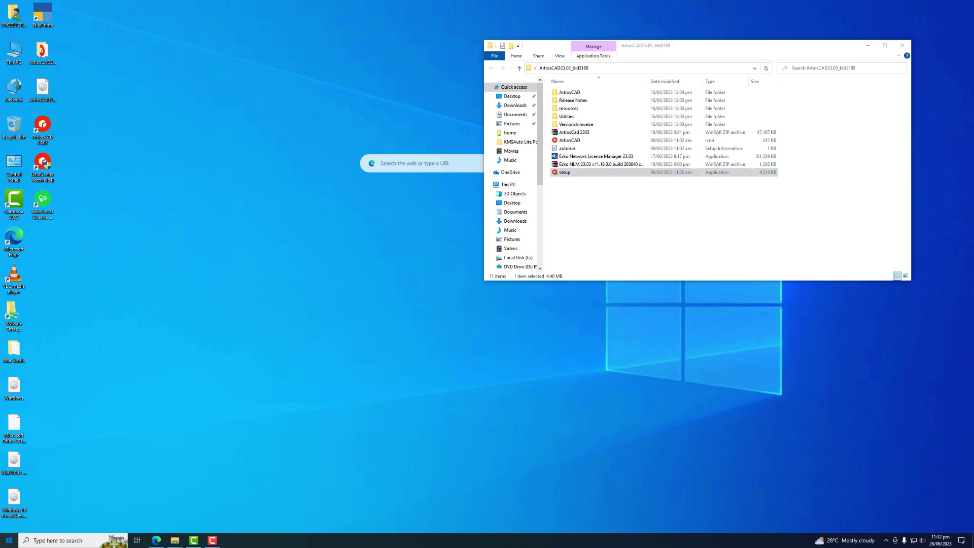
# Examine the Esko group of installed programs, then refresh the desktop
pyautogui.click(9, 539)
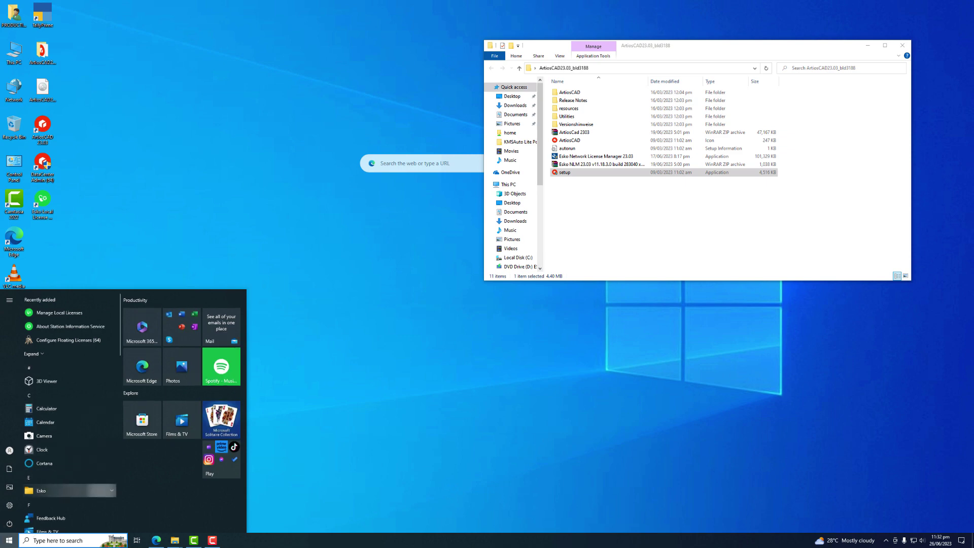
pyautogui.click(68, 490)
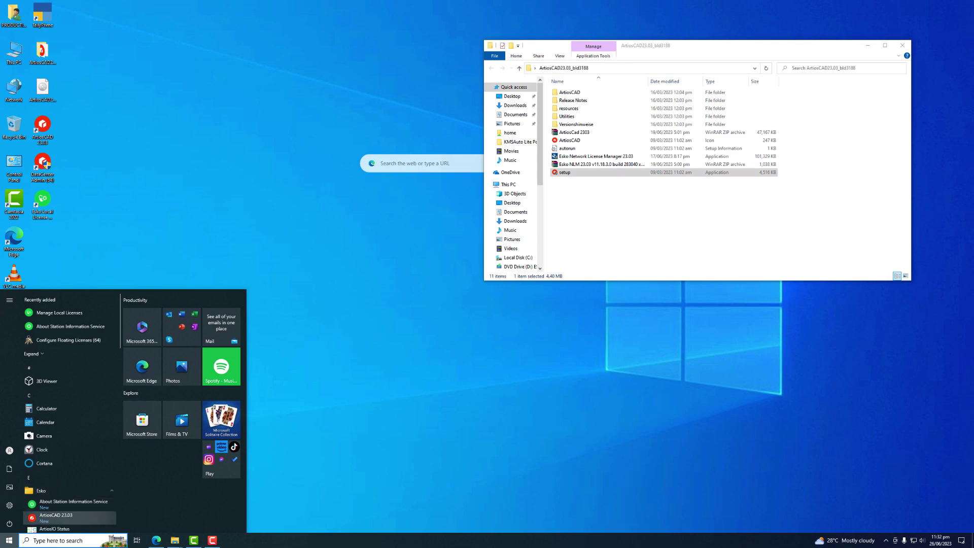
pyautogui.scroll(-2, 68, 431)
pyautogui.scroll(-1, 69, 394)
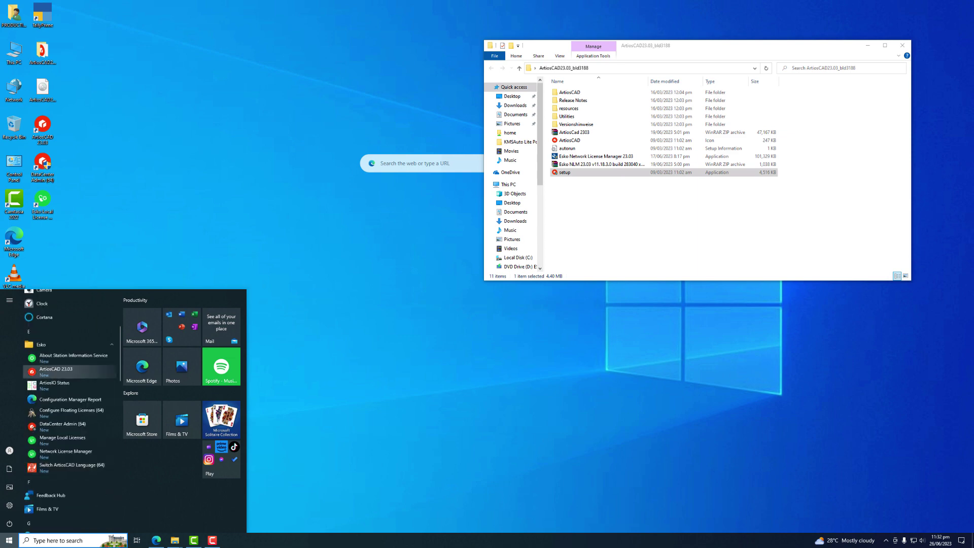
pyautogui.press('Escape')
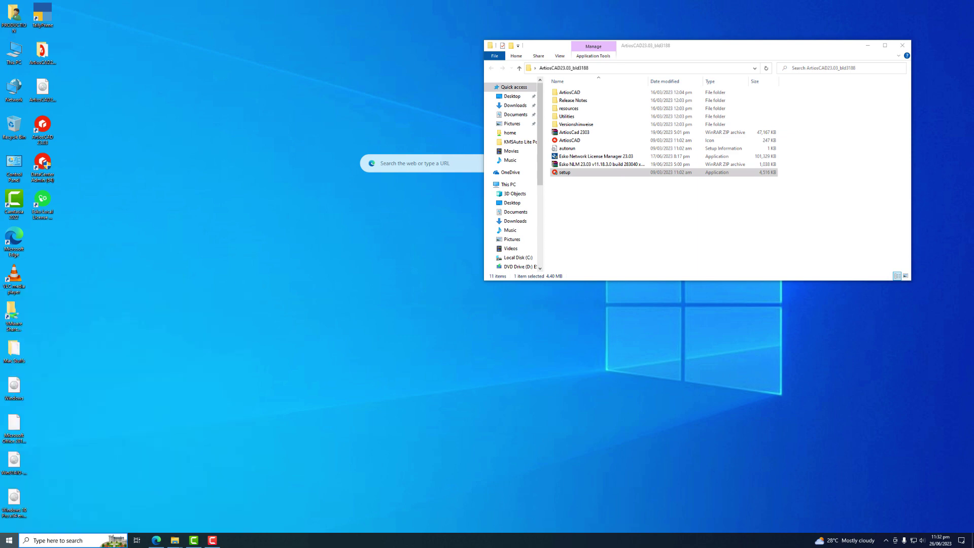
pyautogui.rightClick(381, 355)
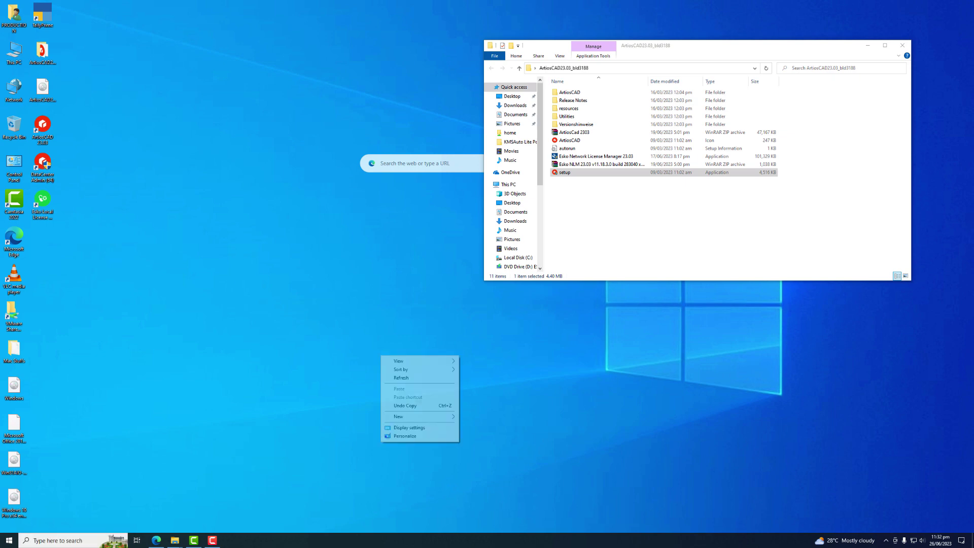
pyautogui.click(401, 378)
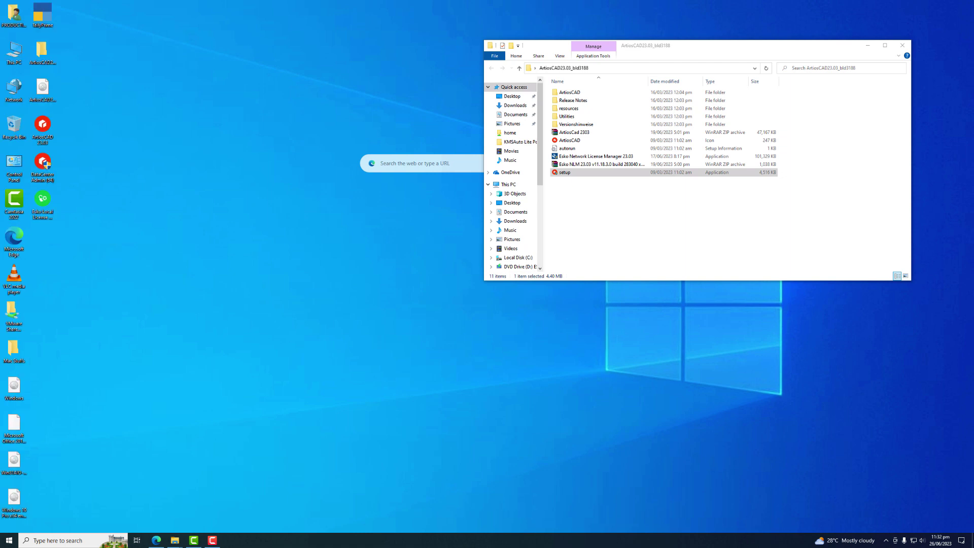
# Open the ArtiosCad 2303 archive in WinRAR and the C:\Esko folder in a second file window, with the installer folder window moved aside
pyautogui.click(573, 132)
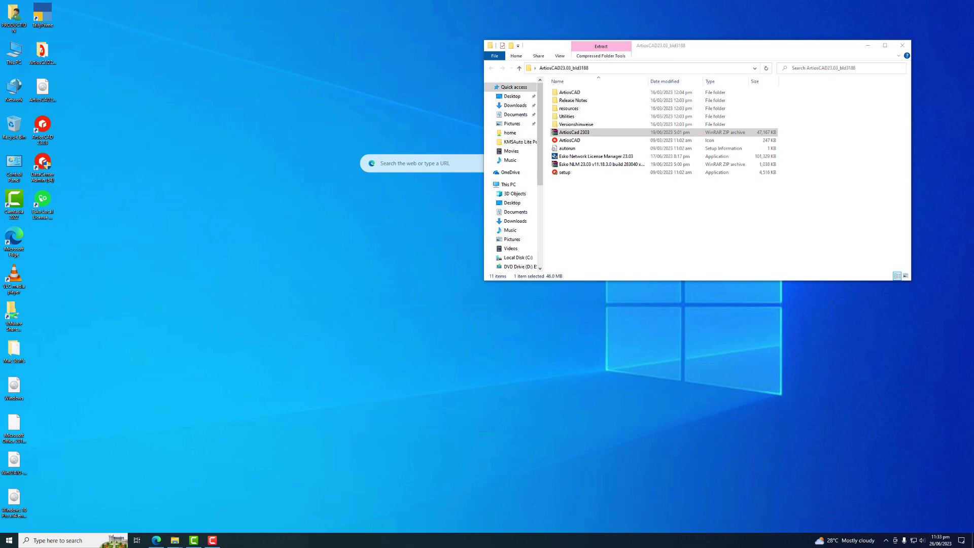
pyautogui.rightClick(235, 188)
pyautogui.press('super+e')
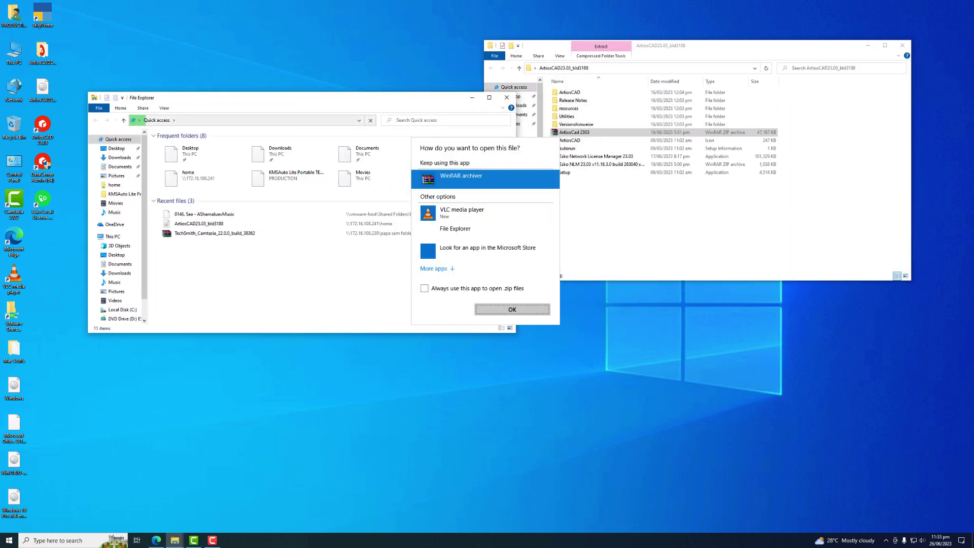
pyautogui.press('Return')
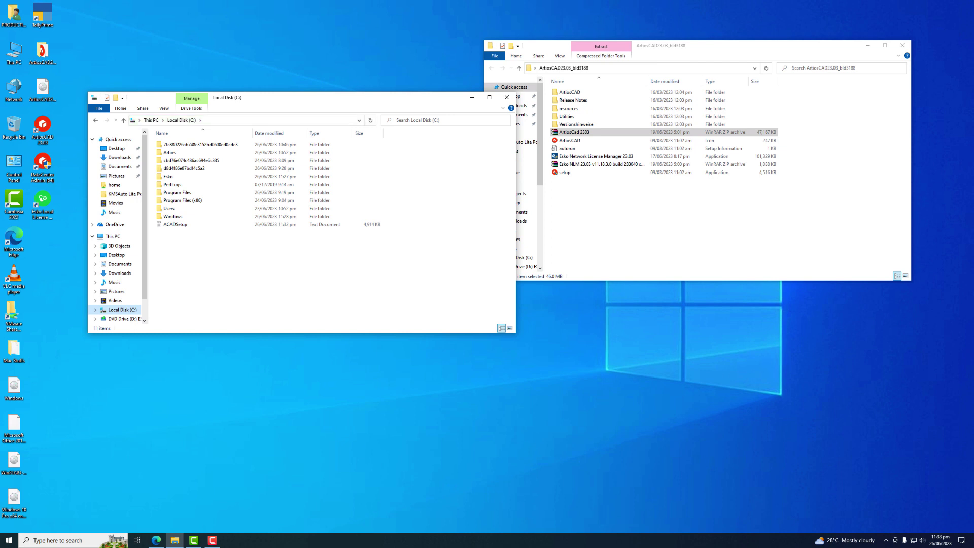
pyautogui.click(168, 176)
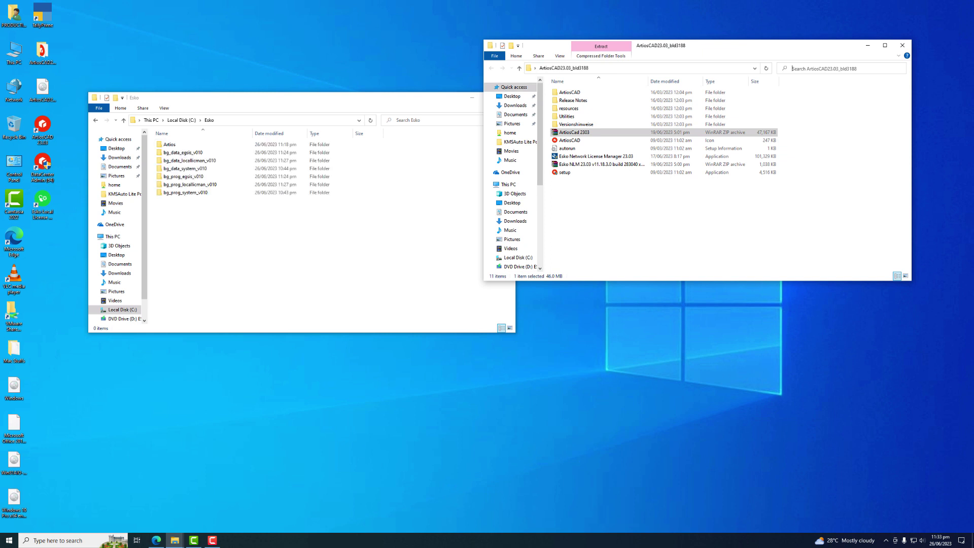
pyautogui.moveTo(710, 46); pyautogui.dragTo(757, 85)
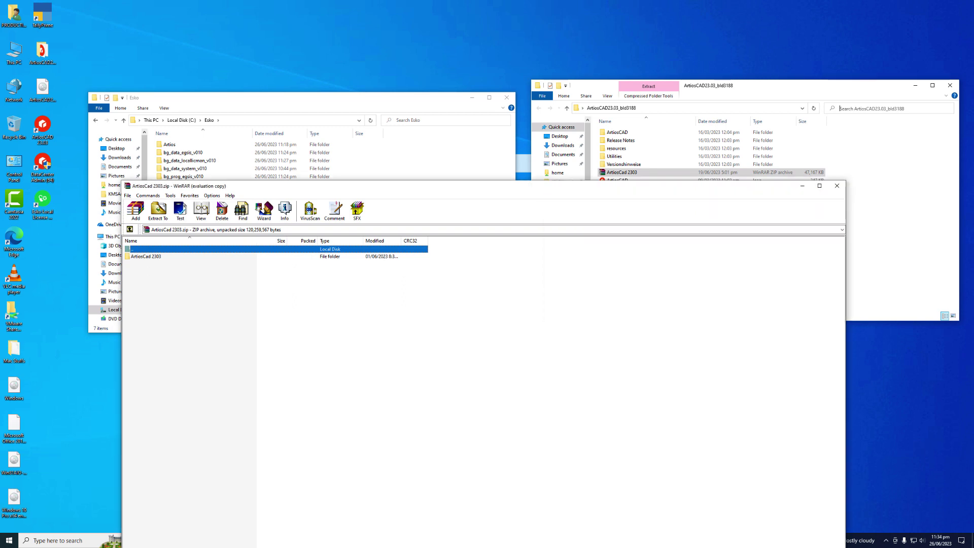
# Move the archive window clear of the Esko folder window and open the archive's ArtiosCad 2303 folder
pyautogui.moveTo(406, 185); pyautogui.dragTo(739, 157)
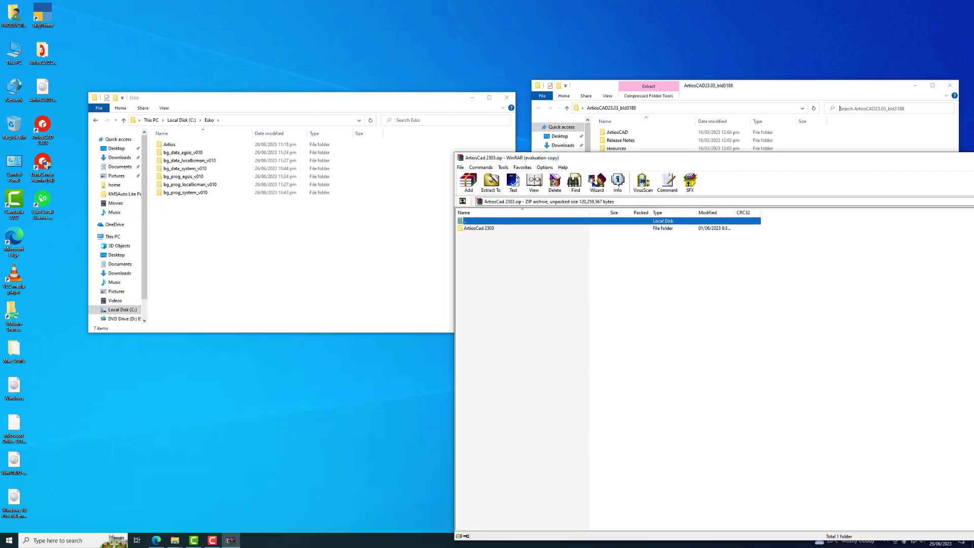
pyautogui.press('Down')
pyautogui.press('Return')
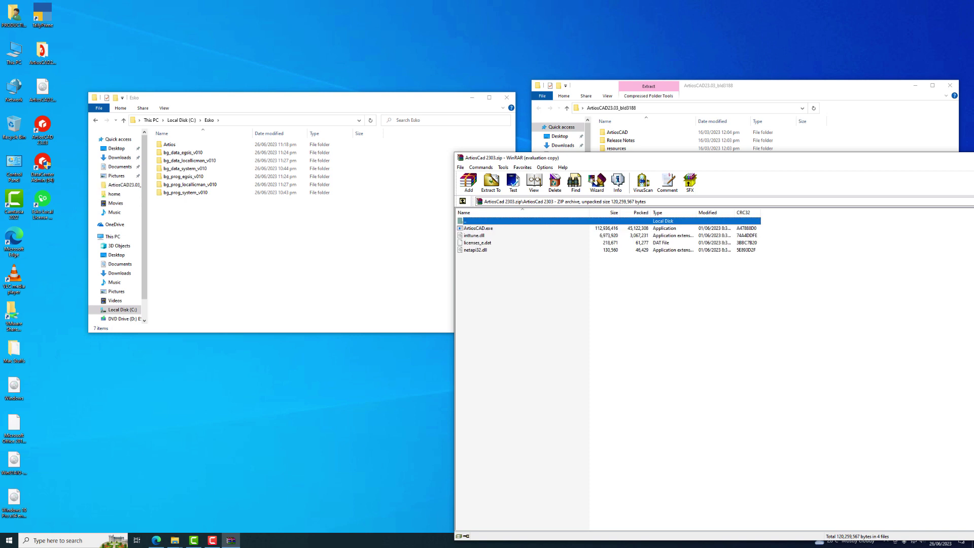
# Move the Esko folder window clear of the archive window and open C:\Esko\Artios\ArtiosCAD23.03\Program in it
pyautogui.click(169, 144)
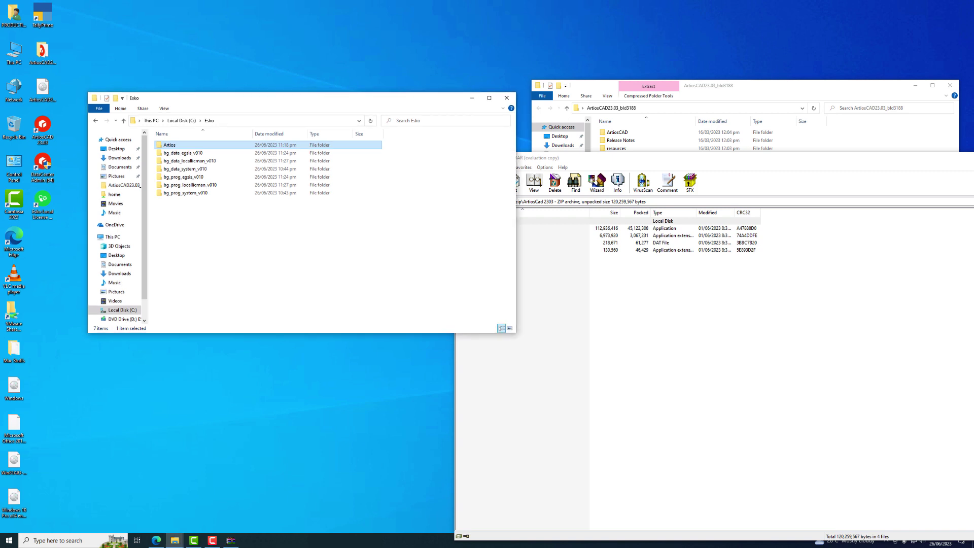
pyautogui.moveTo(304, 97); pyautogui.dragTo(226, 104)
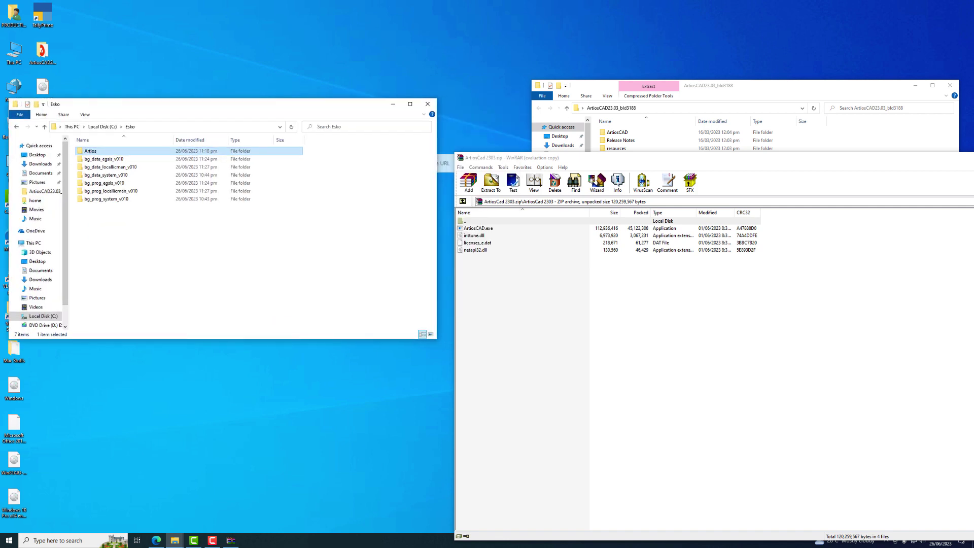
pyautogui.press('F2')
pyautogui.press('Return')
pyautogui.press('Return')
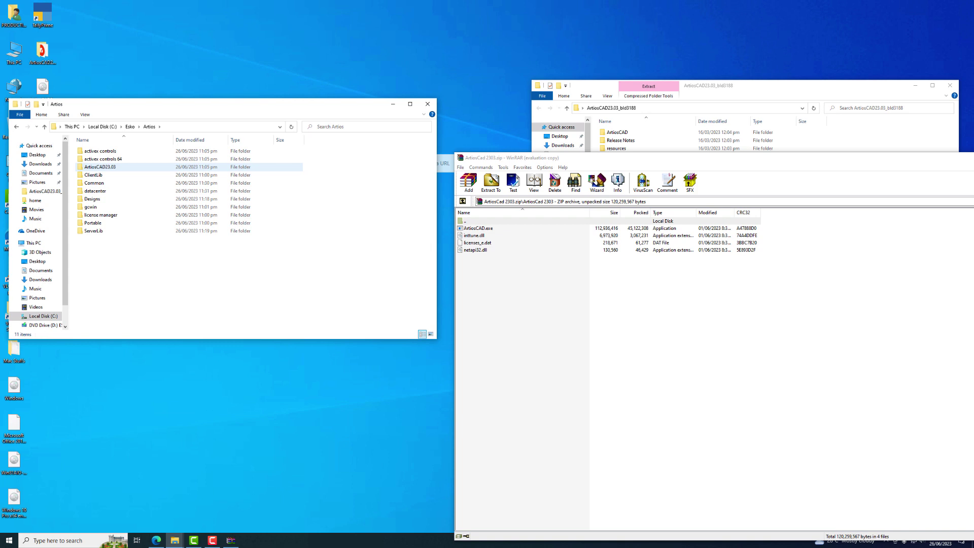
pyautogui.click(100, 166)
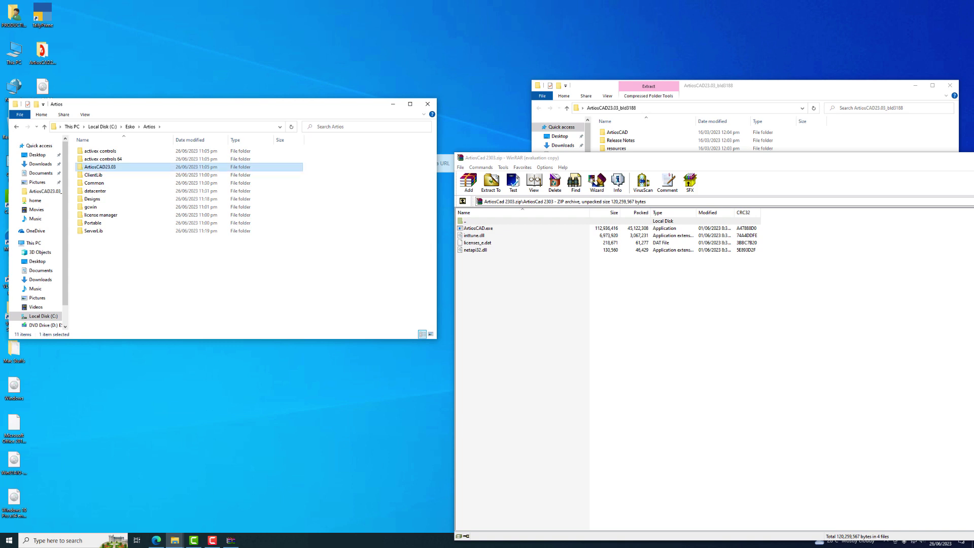
pyautogui.press('Return')
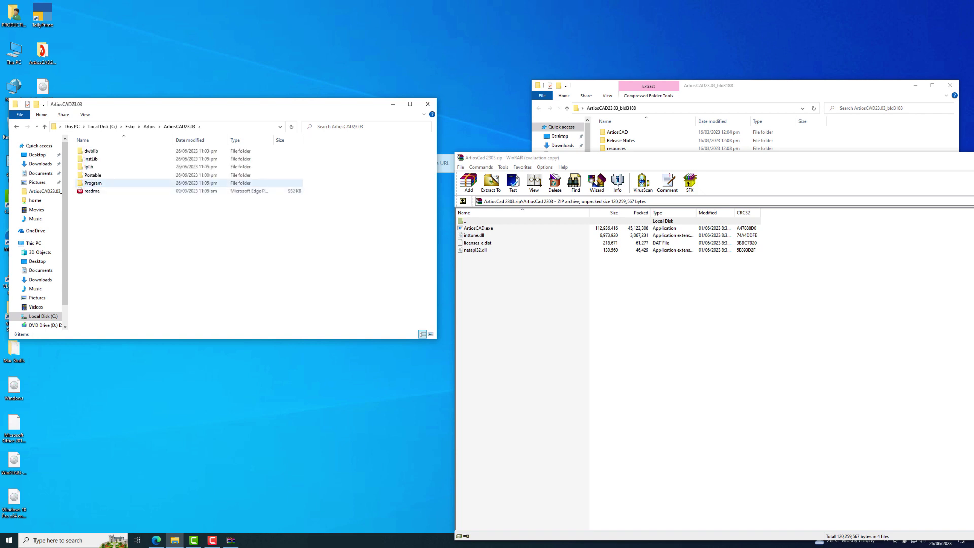
pyautogui.click(93, 182)
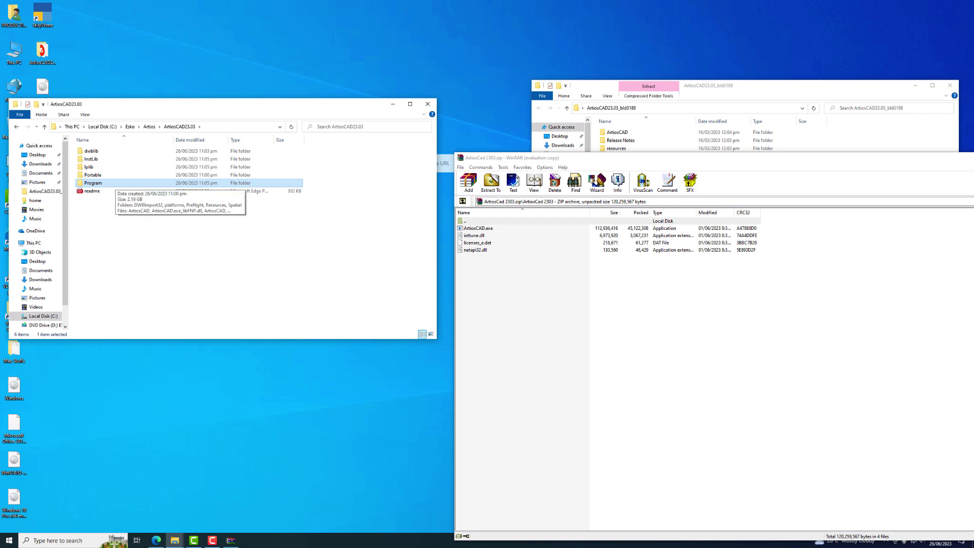
pyautogui.press('Return')
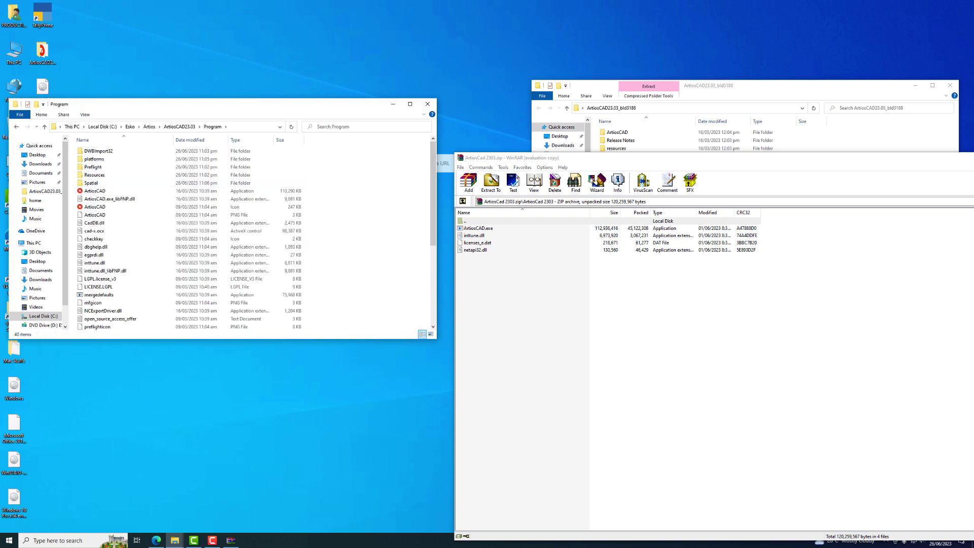
# Copy netapi32.dll from the ArtiosCad 2303 archive into the ArtiosCAD23.03 Program folder
pyautogui.click(475, 250)
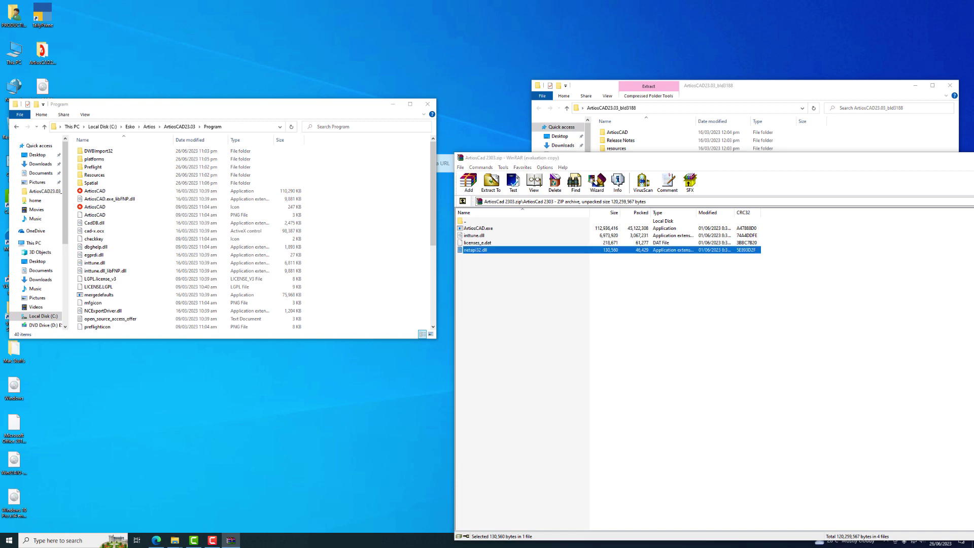
pyautogui.hotkey('alt', 'Tab')
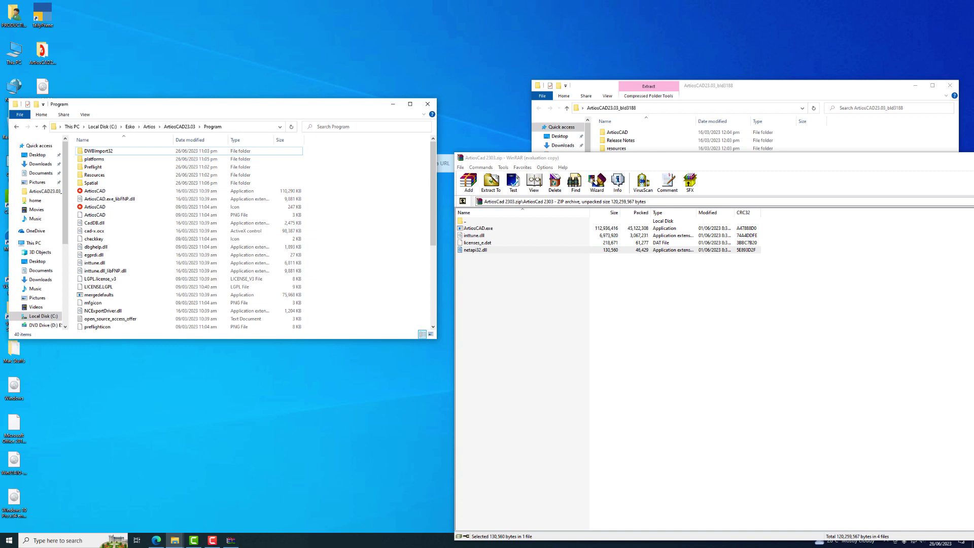
pyautogui.hotkey('ctrl', 'v')
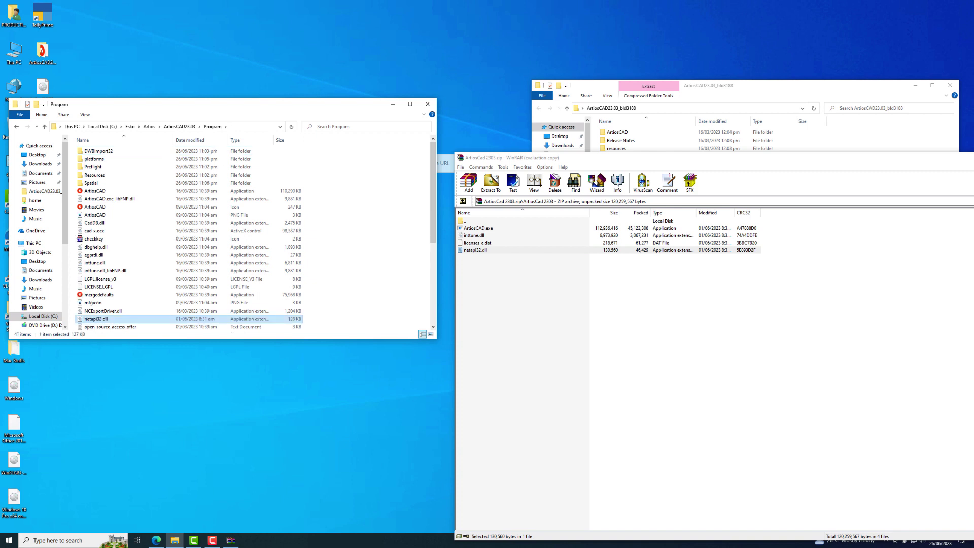
# Replace inttune.dll and ArtiosCAD.exe in the Program folder with the copies from the ArtiosCad 2303 archive
pyautogui.click(474, 236)
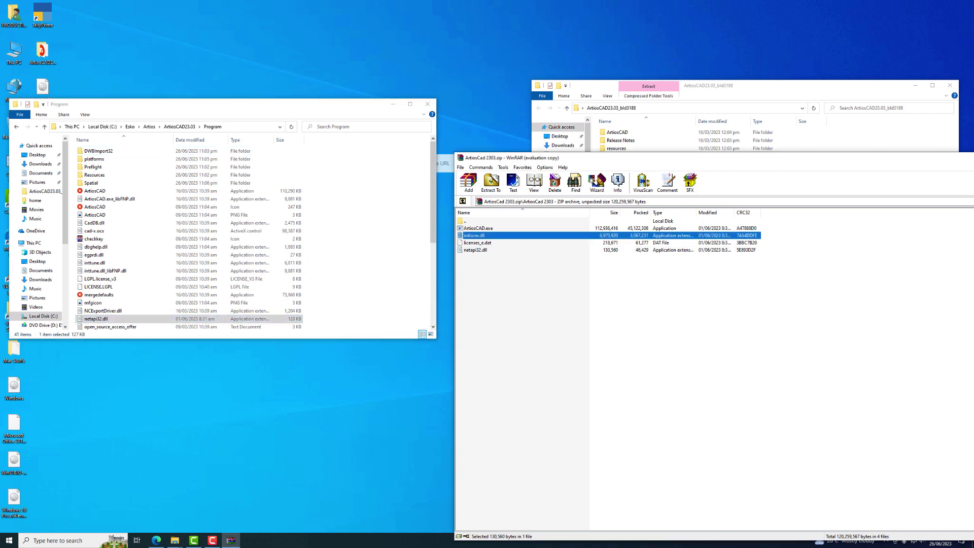
pyautogui.moveTo(474, 236); pyautogui.dragTo(229, 254)
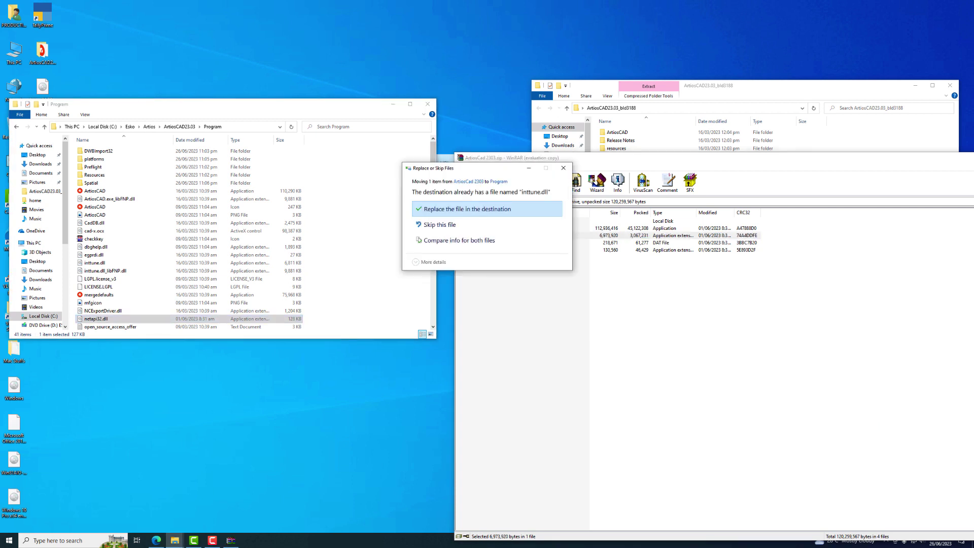
pyautogui.click(467, 209)
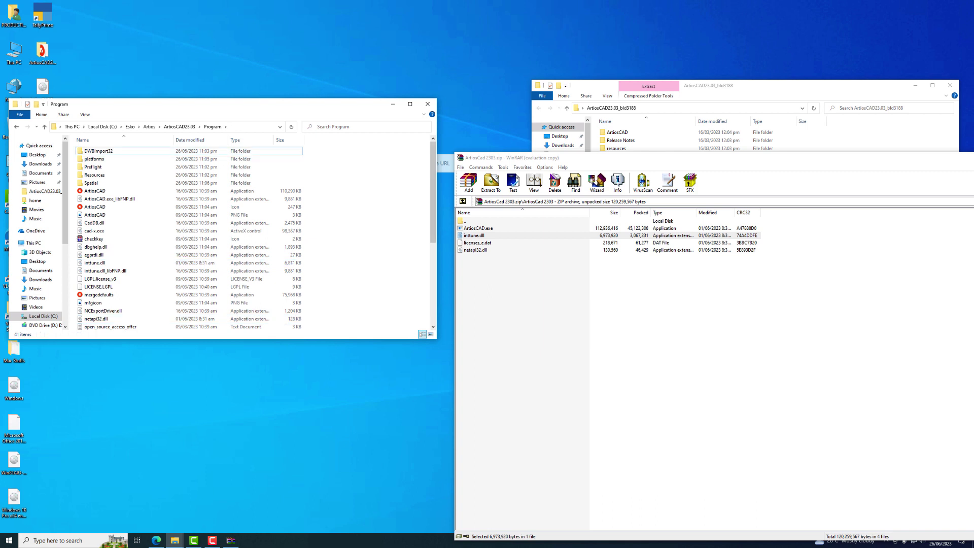
pyautogui.click(478, 227)
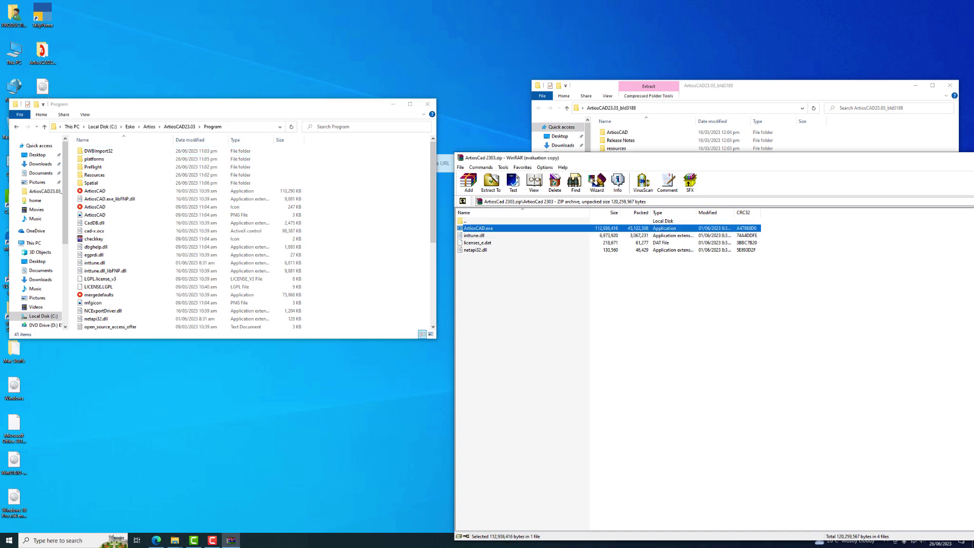
pyautogui.press('Return')
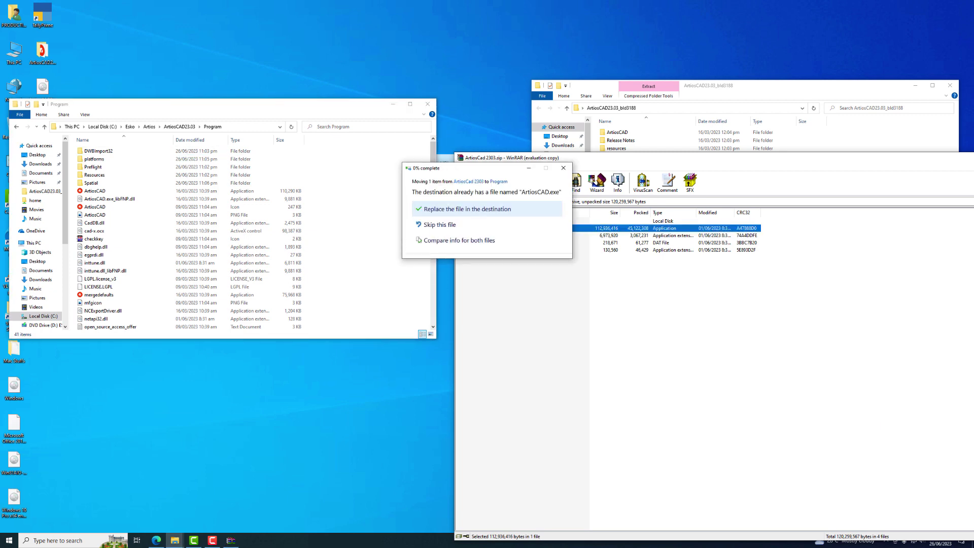
pyautogui.press('Return')
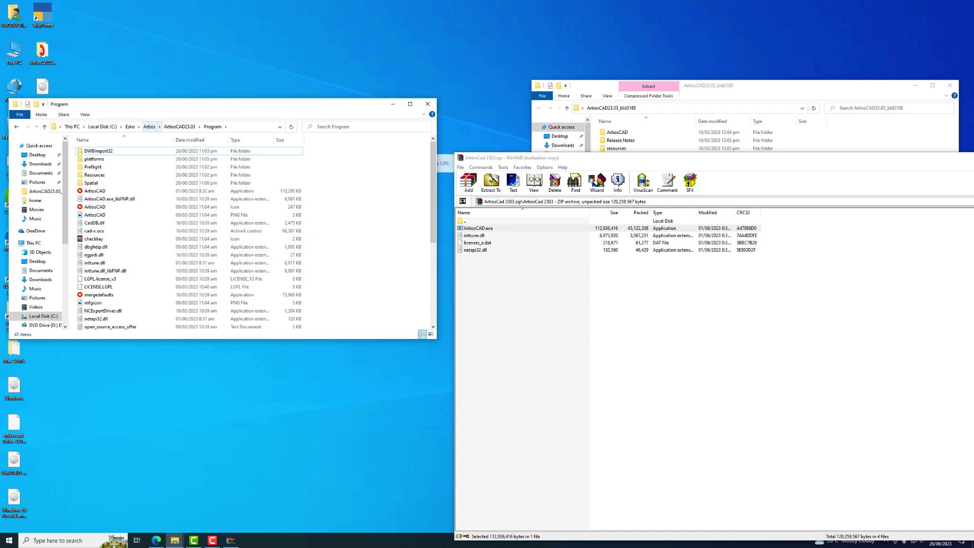
# Replace licenses_e.dat in C:\Esko\bg_data_system_v010 with the copy from the ArtiosCad 2303 archive
pyautogui.click(150, 126)
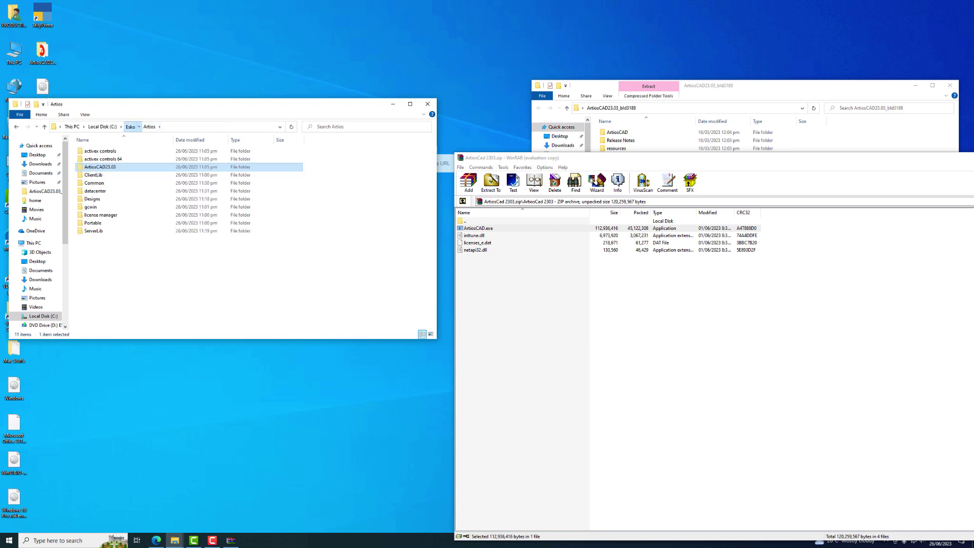
pyautogui.click(130, 126)
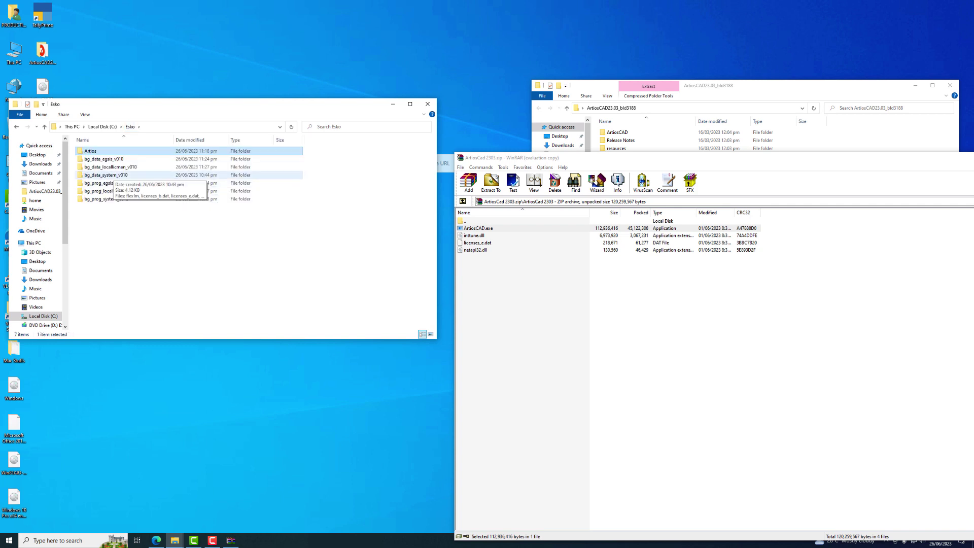
pyautogui.click(106, 175)
pyautogui.doubleClick(105, 174)
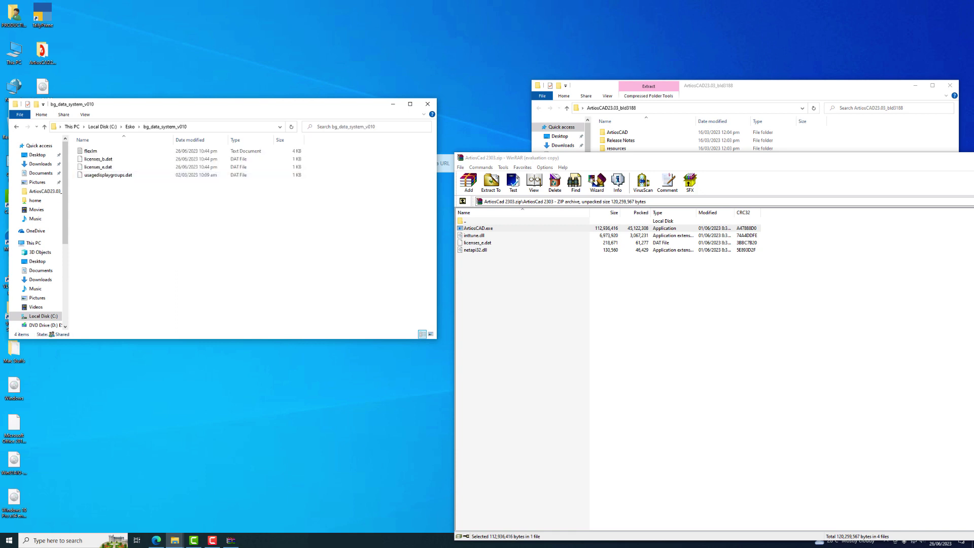
pyautogui.click(477, 242)
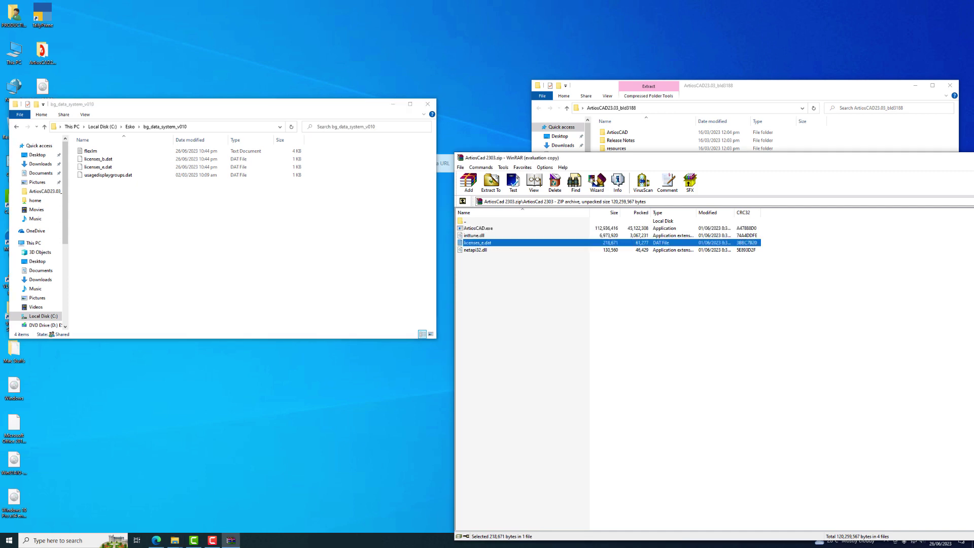
pyautogui.moveTo(477, 242); pyautogui.dragTo(228, 228)
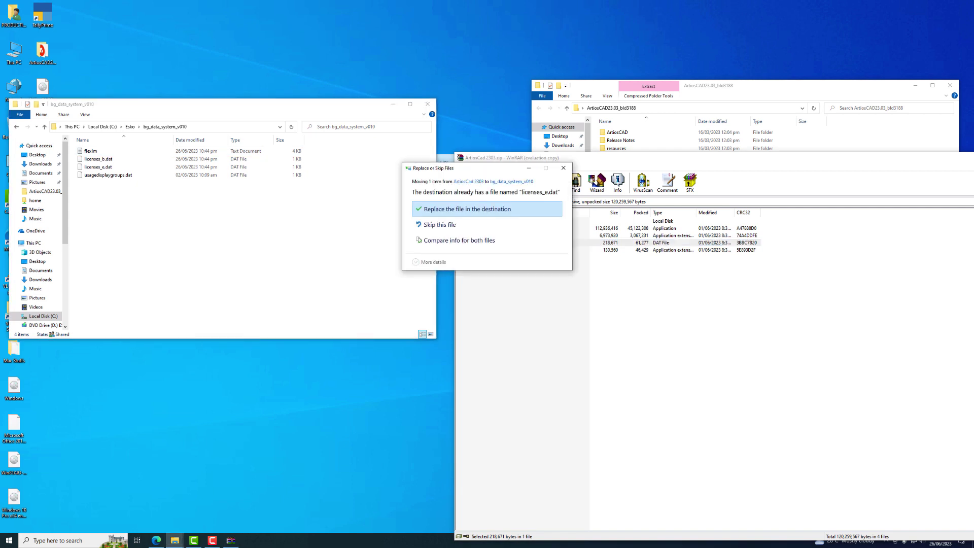
pyautogui.click(467, 209)
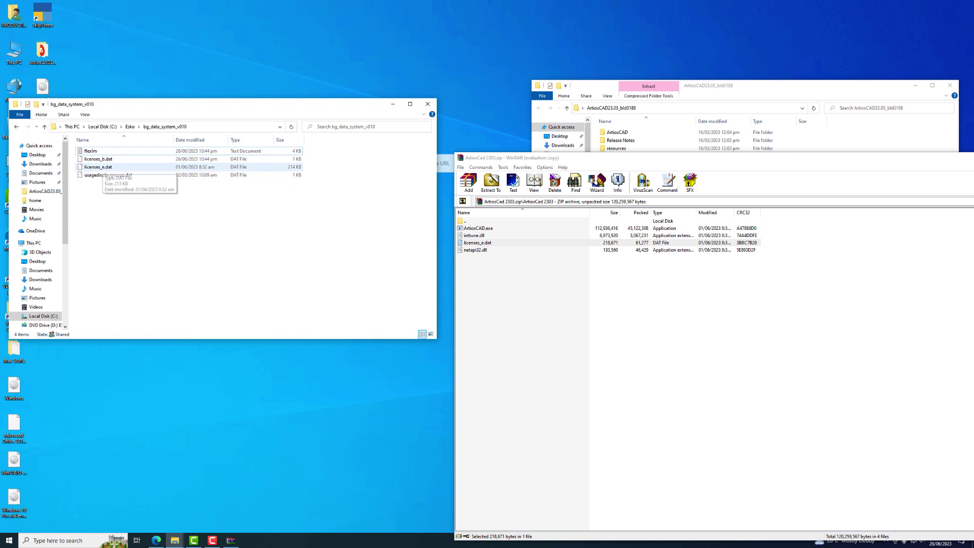
# Open licenses_e.dat from bg_data_system_v010 in Notepad without making Notepad the default app for .dat files
pyautogui.click(101, 166)
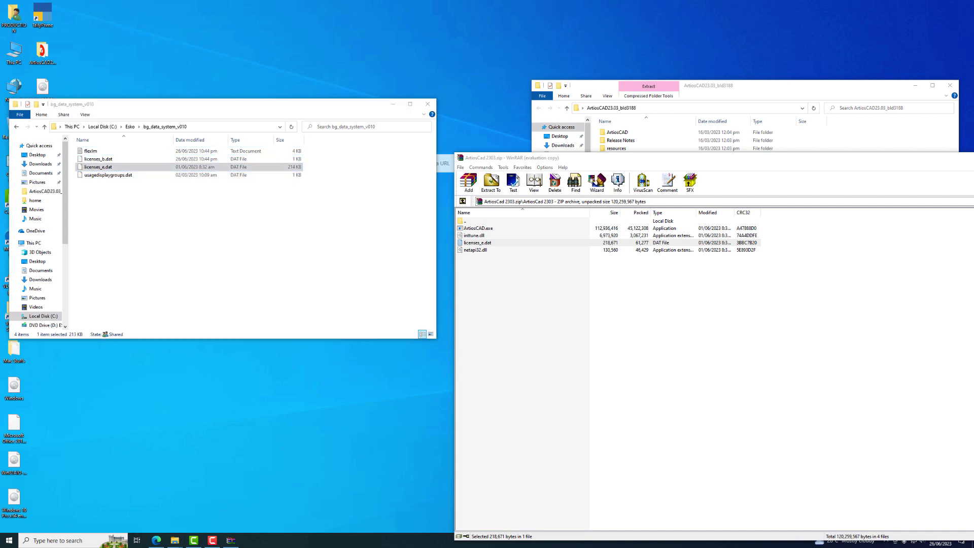
pyautogui.rightClick(463, 61)
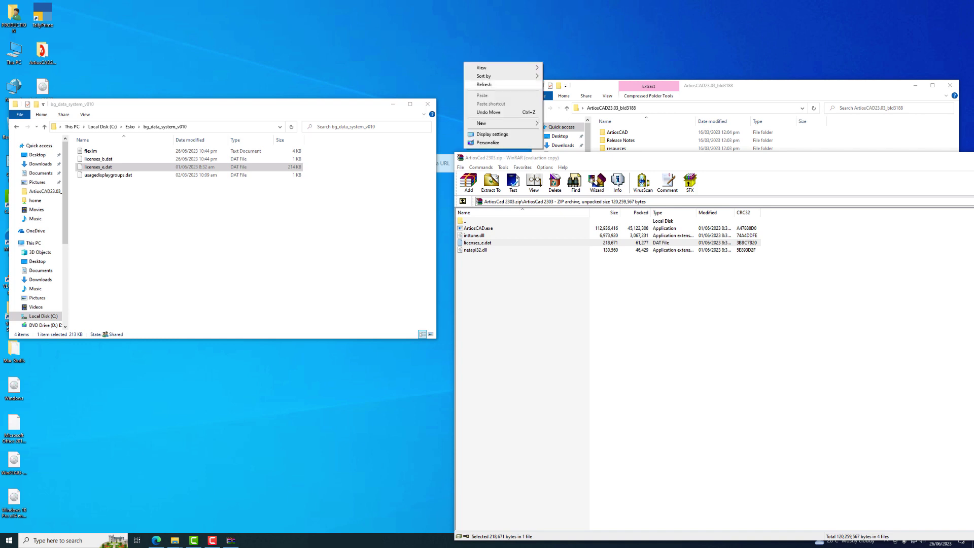
pyautogui.click(484, 84)
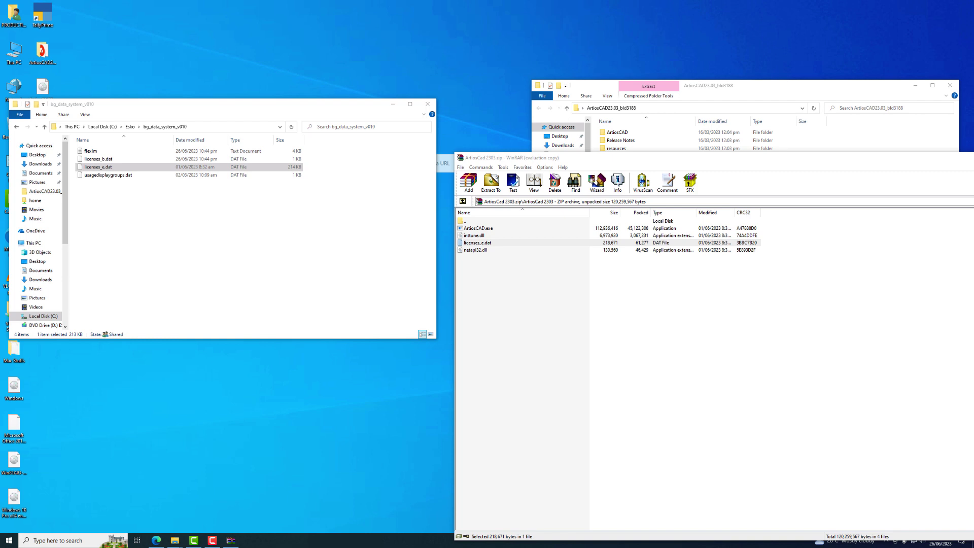
pyautogui.rightClick(463, 57)
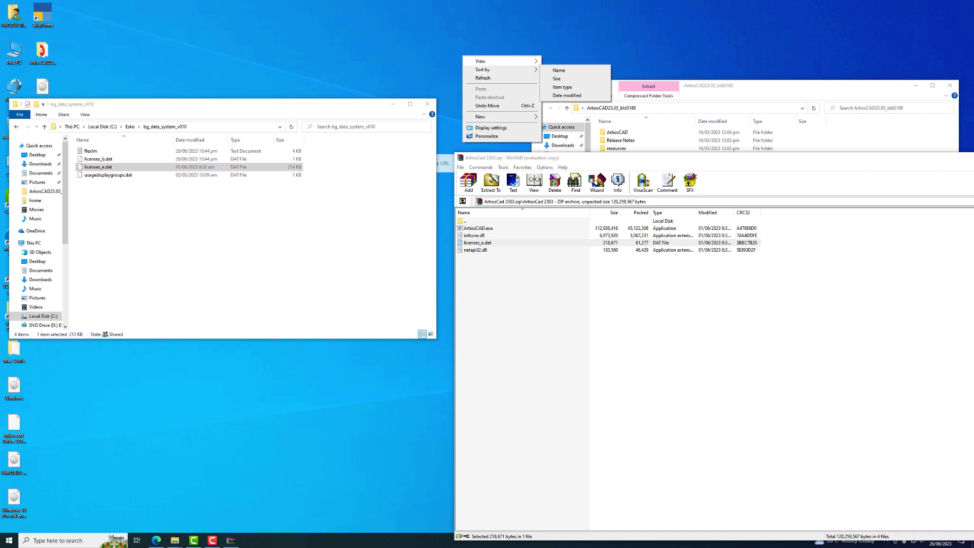
pyautogui.moveTo(464, 60)
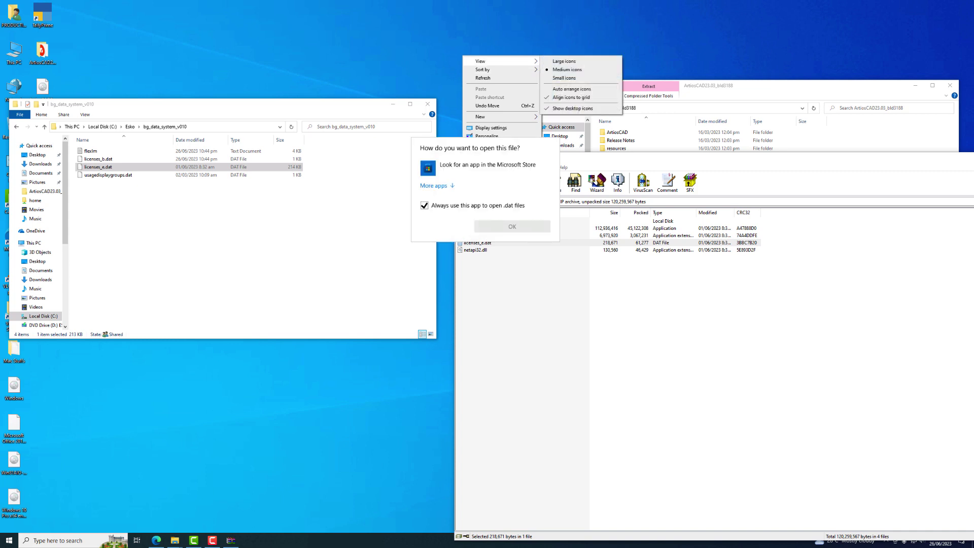
pyautogui.press('Escape')
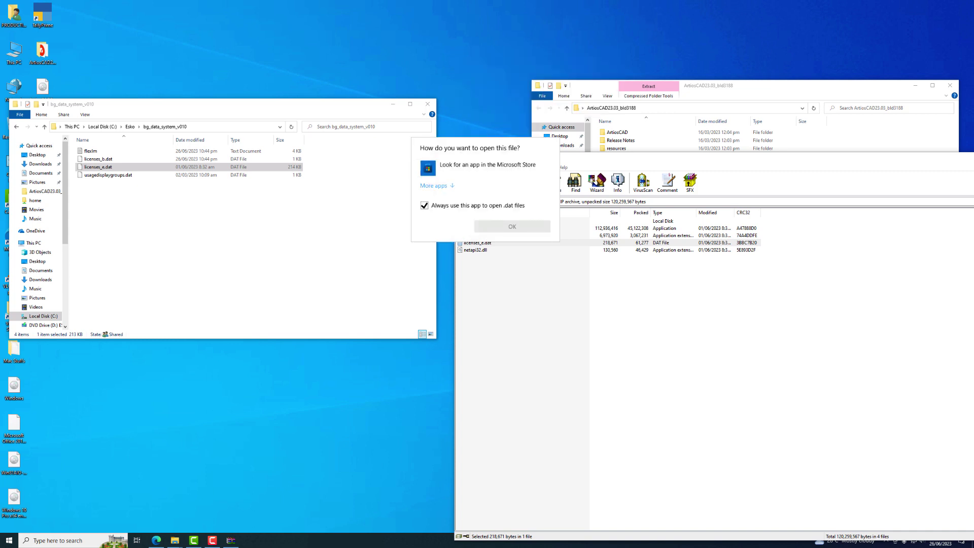
pyautogui.click(434, 186)
pyautogui.click(470, 184)
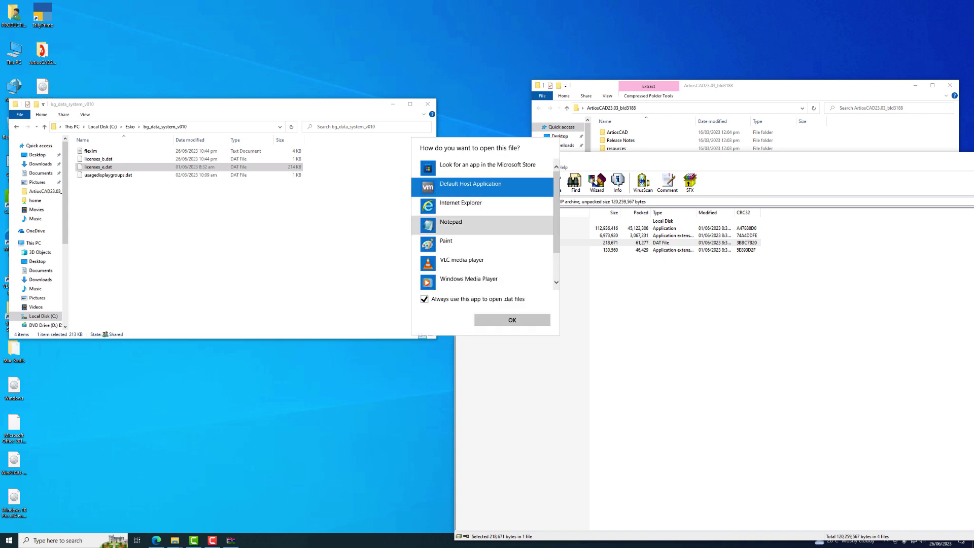
pyautogui.click(424, 299)
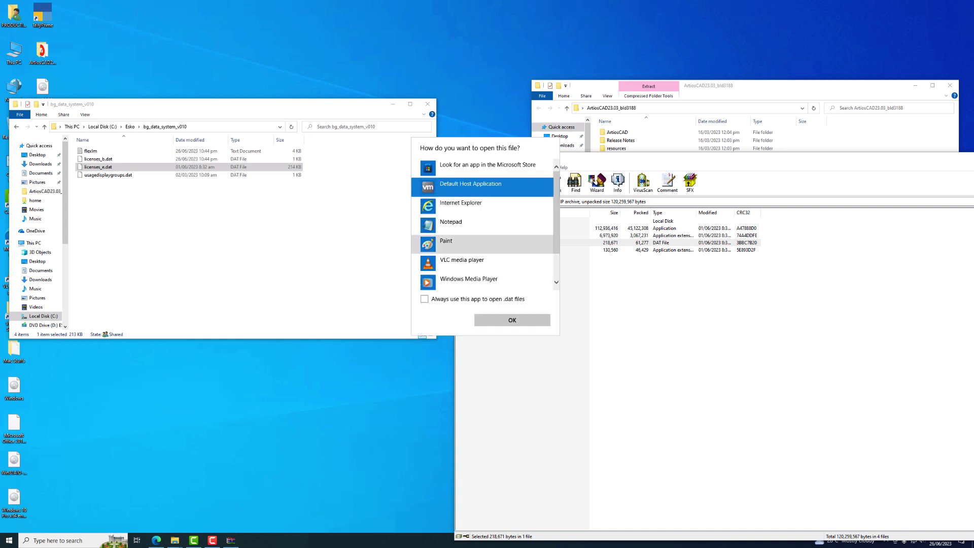
pyautogui.click(451, 223)
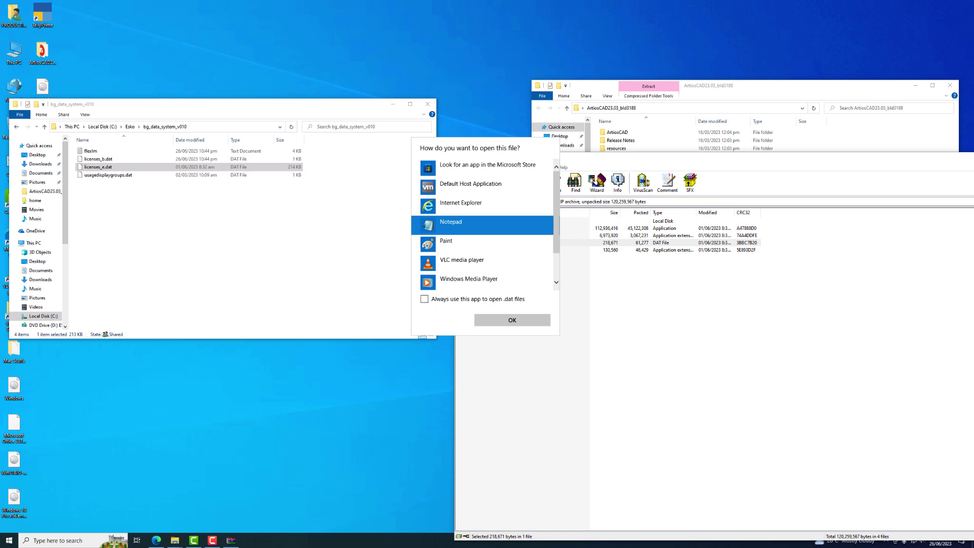
pyautogui.click(512, 319)
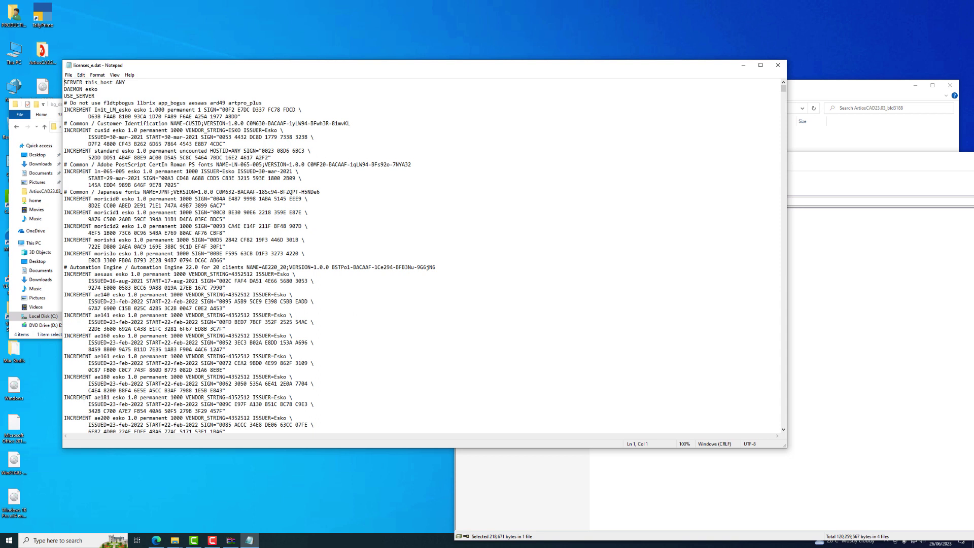
# Replace the host entry on the SERVER line of licenses_e.dat with 127.0.0.1, then save and close the file
pyautogui.moveTo(85, 83); pyautogui.dragTo(126, 82)
pyautogui.write('127.0.0')
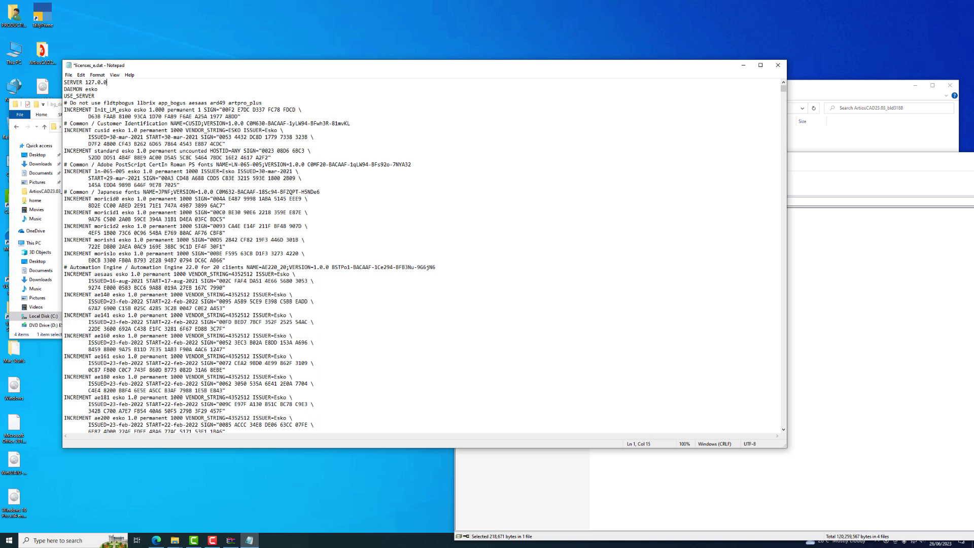
pyautogui.write('.1')
pyautogui.hotkey('ctrl', 's')
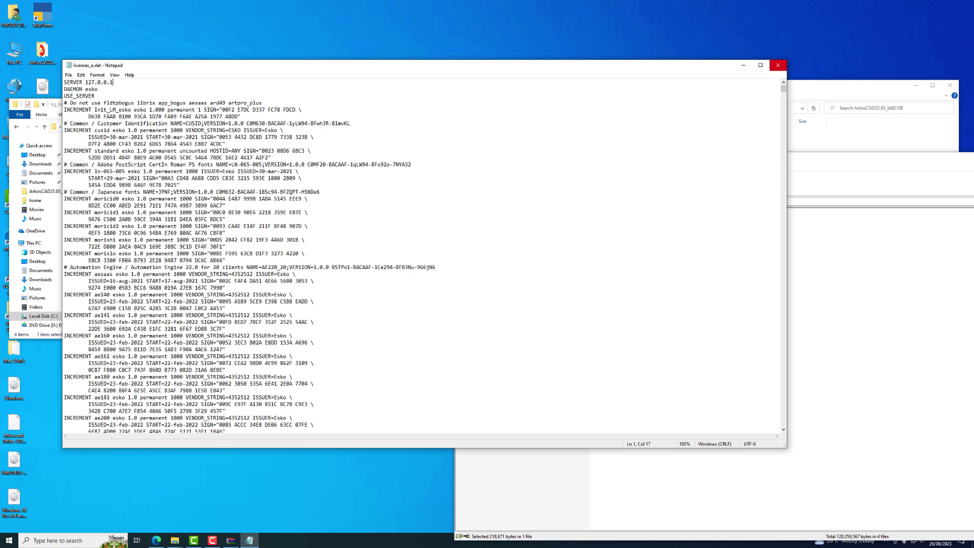
pyautogui.click(777, 65)
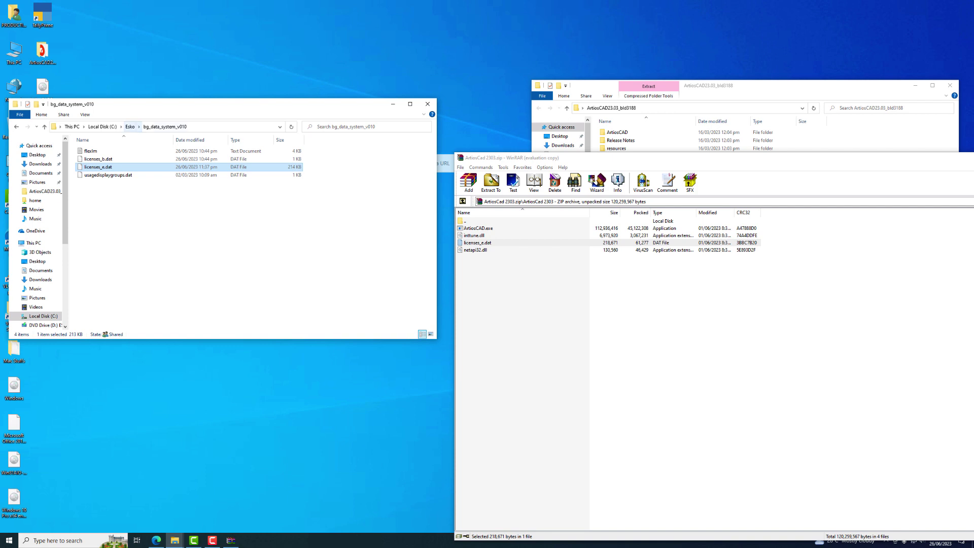
# Open the bin_ix64 folder inside C:\Esko\bg_prog_system_v010
pyautogui.click(129, 126)
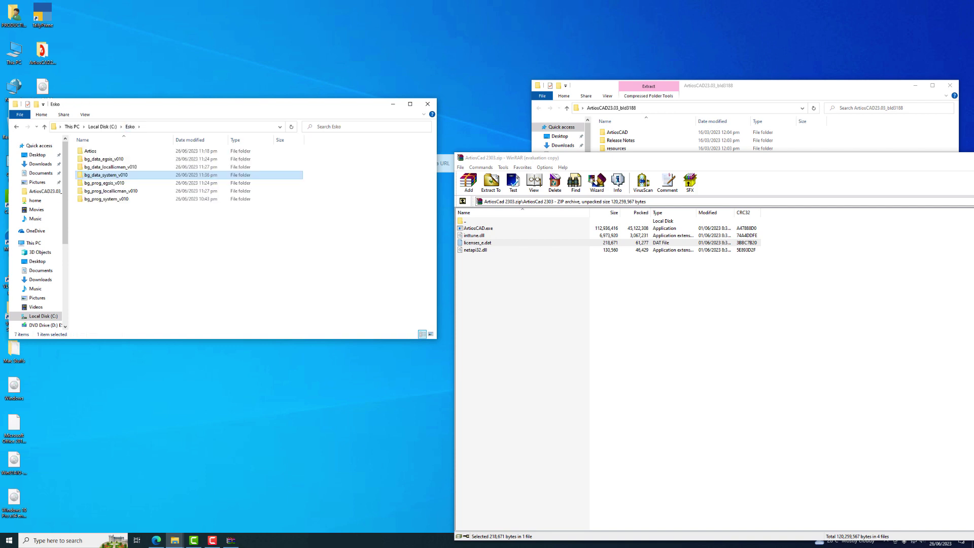
pyautogui.click(117, 199)
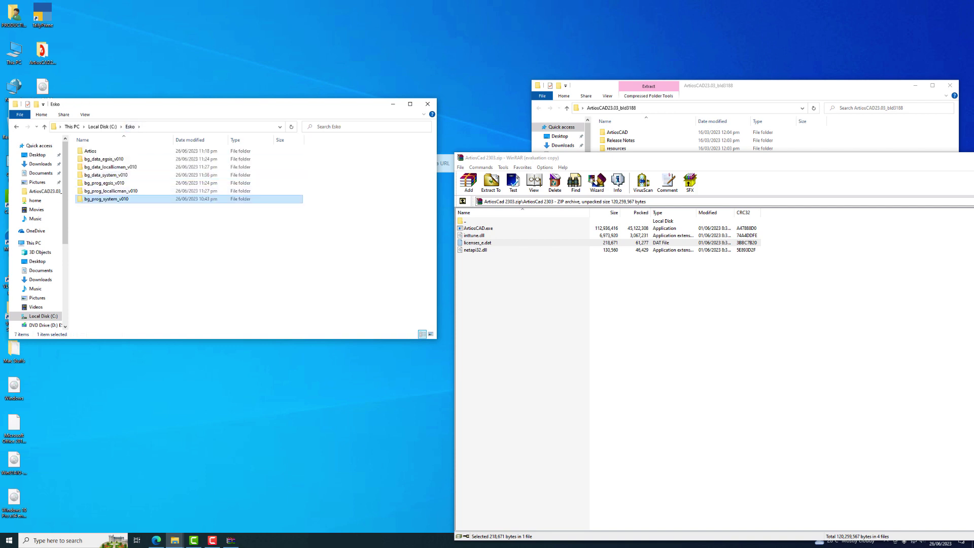
pyautogui.press('Return')
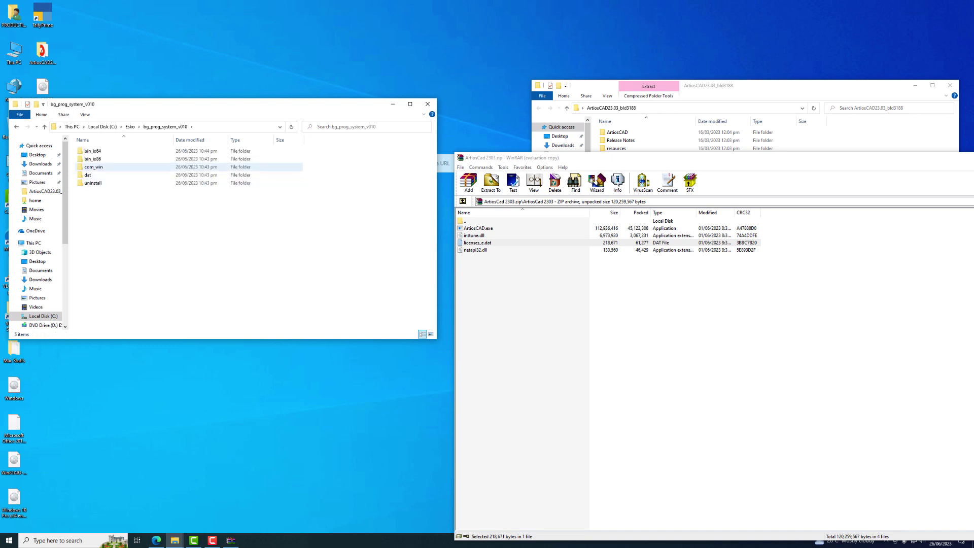
pyautogui.click(93, 151)
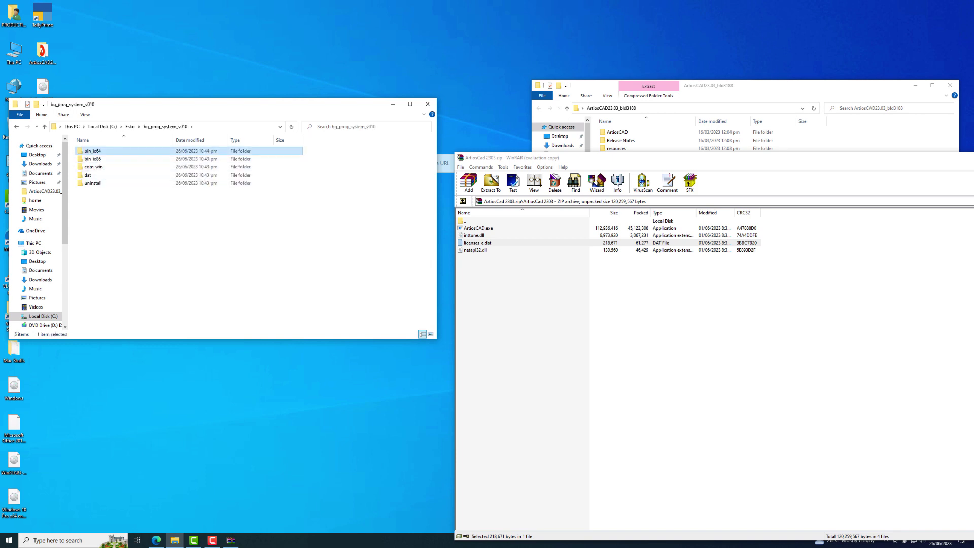
pyautogui.press('Return')
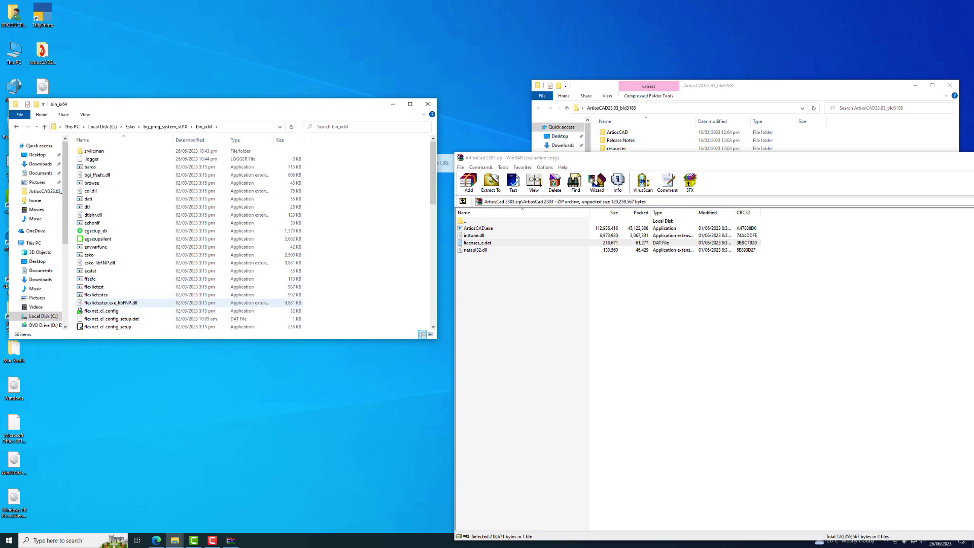
# Run flexnet_lm_admin as administrator and stop the FLEXlm License Manager service
pyautogui.scroll(-2, 112, 303)
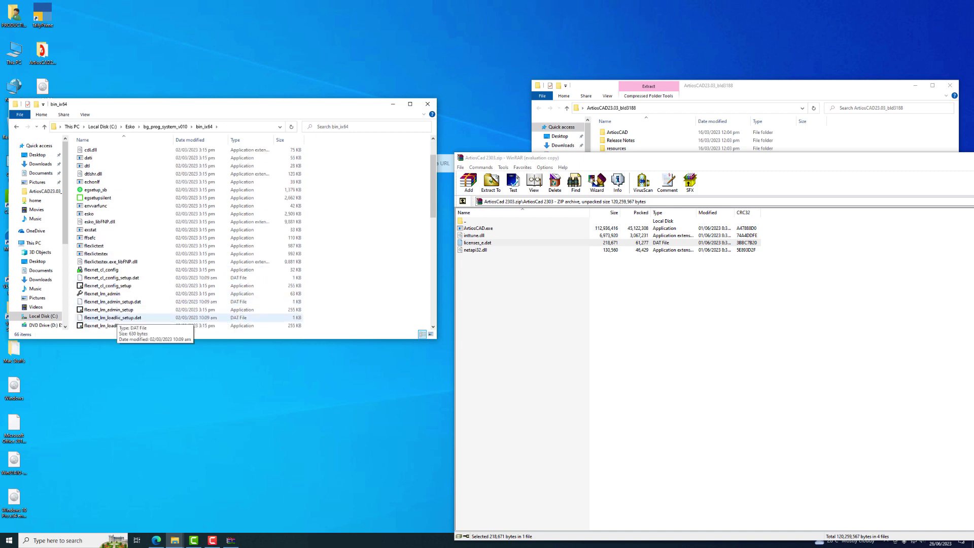
pyautogui.click(102, 293)
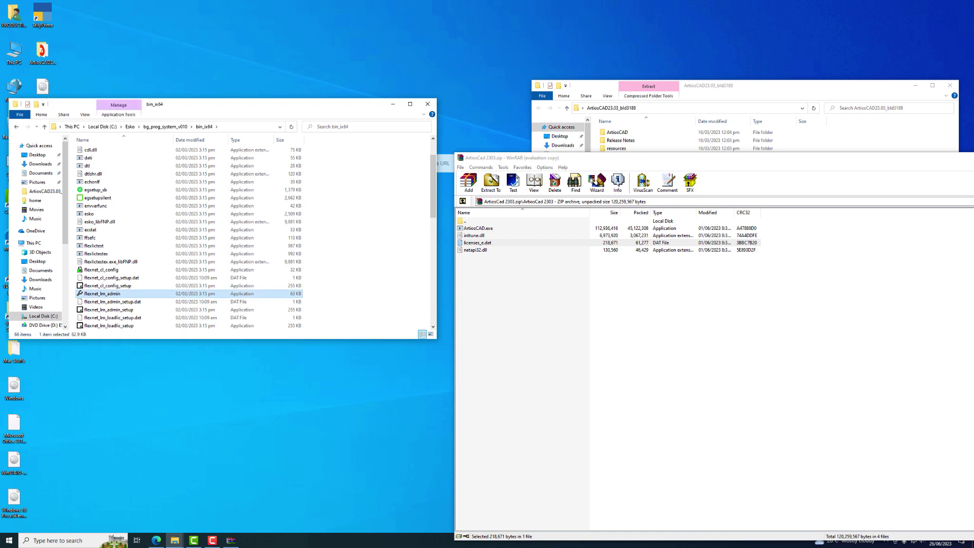
pyautogui.rightClick(105, 293)
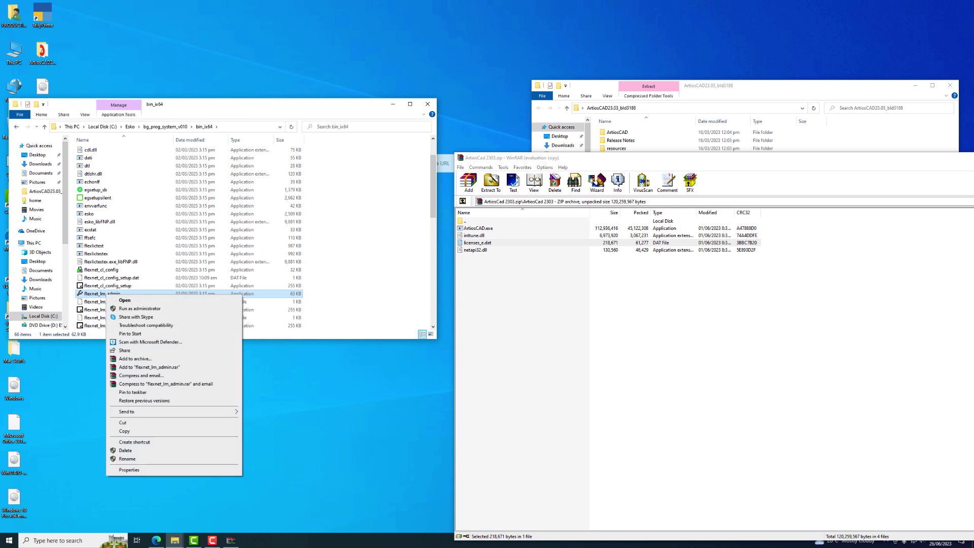
pyautogui.click(139, 308)
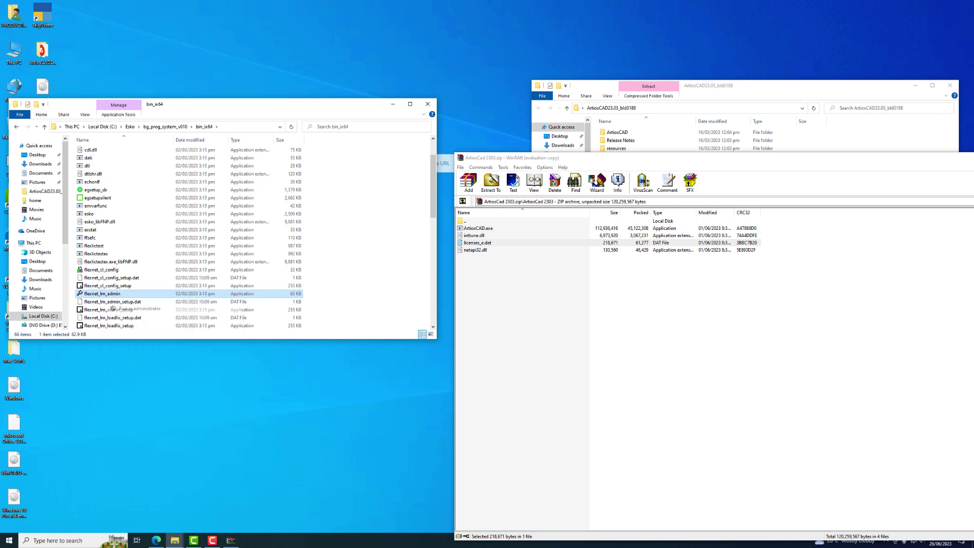
pyautogui.rightClick(106, 294)
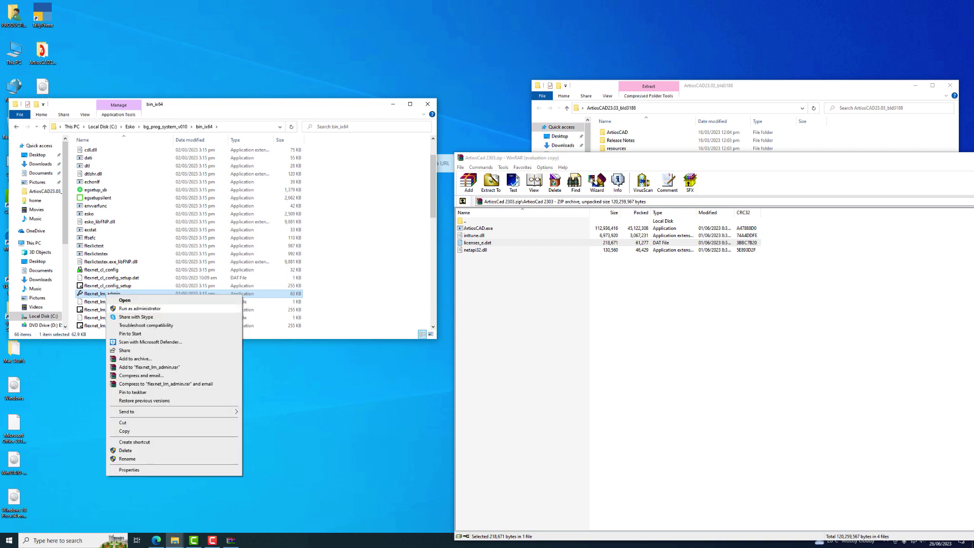
pyautogui.click(139, 308)
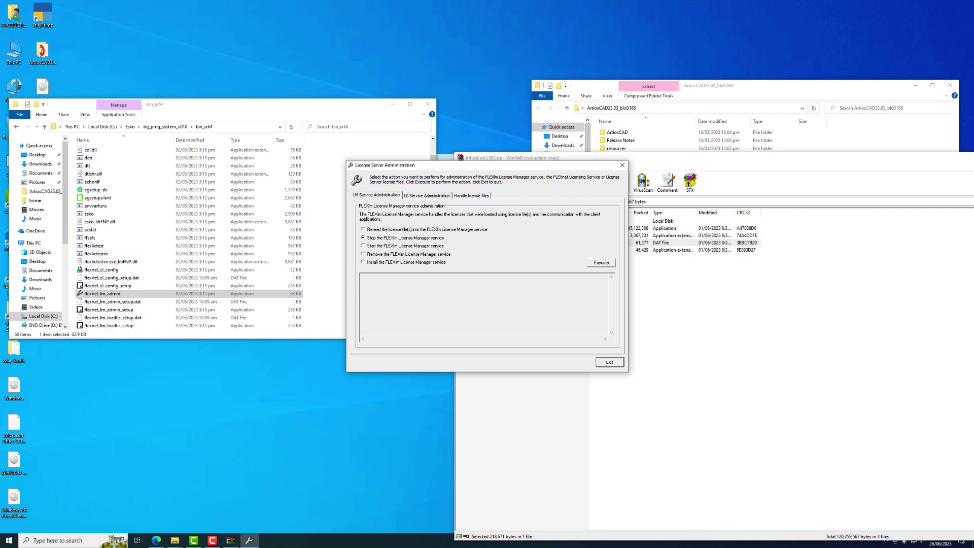
pyautogui.press('Return')
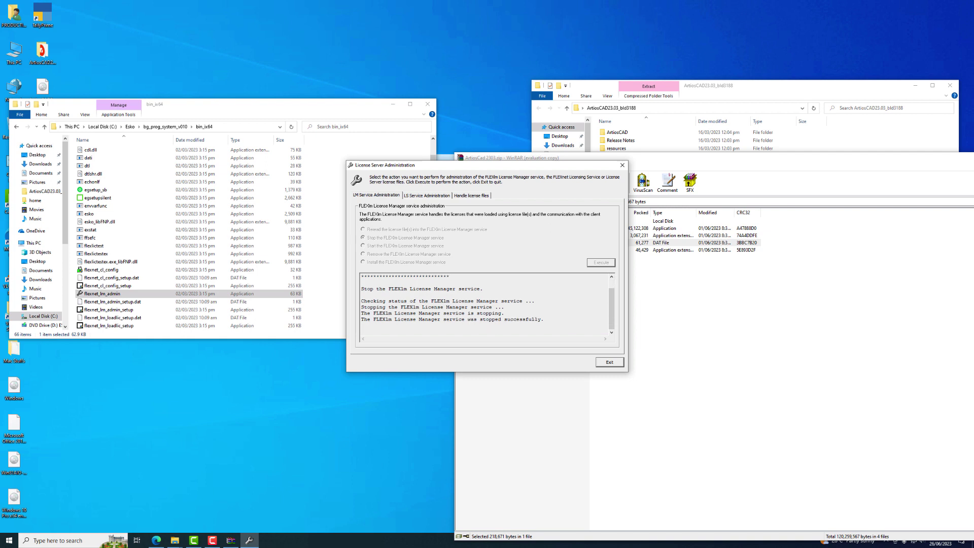
# Replace esko.exe in the bin_ix64 folder with the copy from the Esko NLM 23.03 archive, granting administrator permission
pyautogui.click(660, 121)
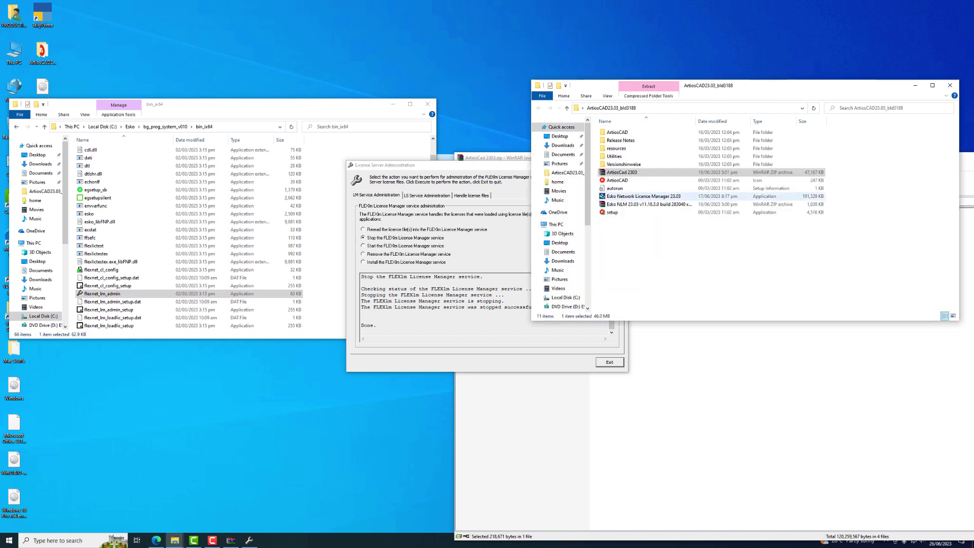
pyautogui.click(644, 204)
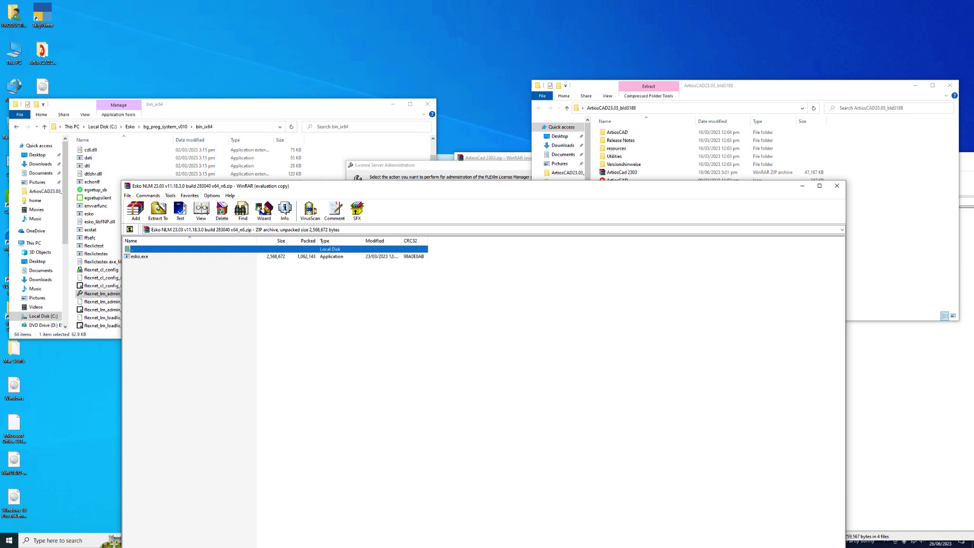
pyautogui.moveTo(334, 185); pyautogui.dragTo(596, 214)
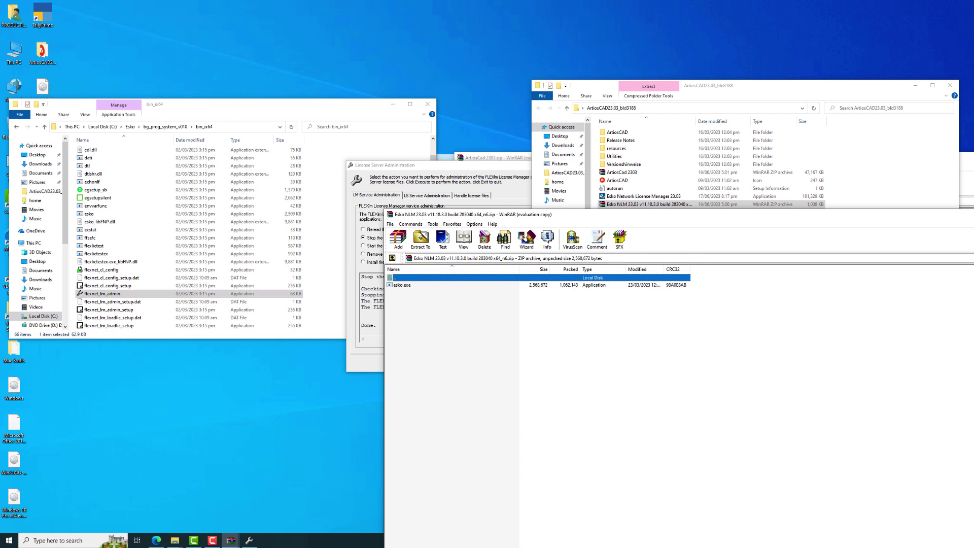
pyautogui.click(401, 285)
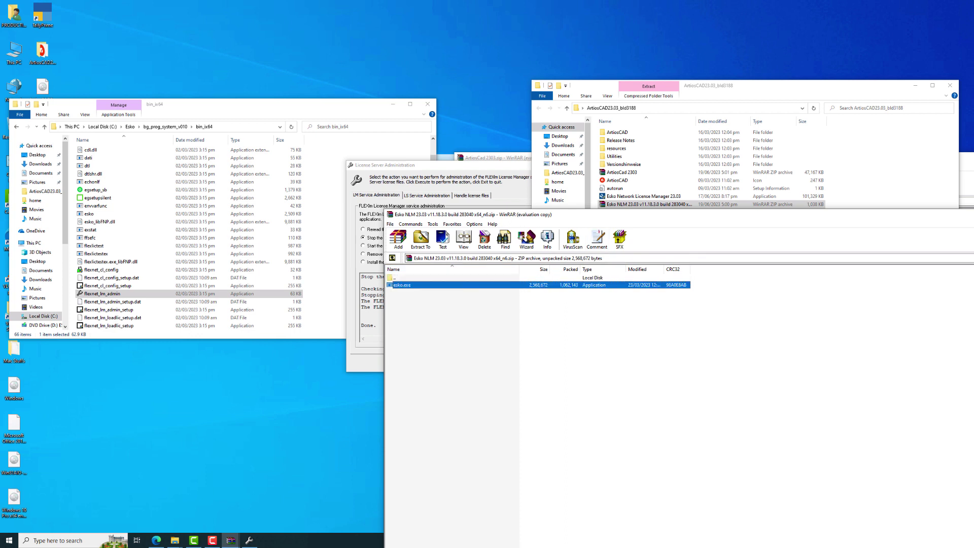
pyautogui.moveTo(401, 284); pyautogui.dragTo(203, 233)
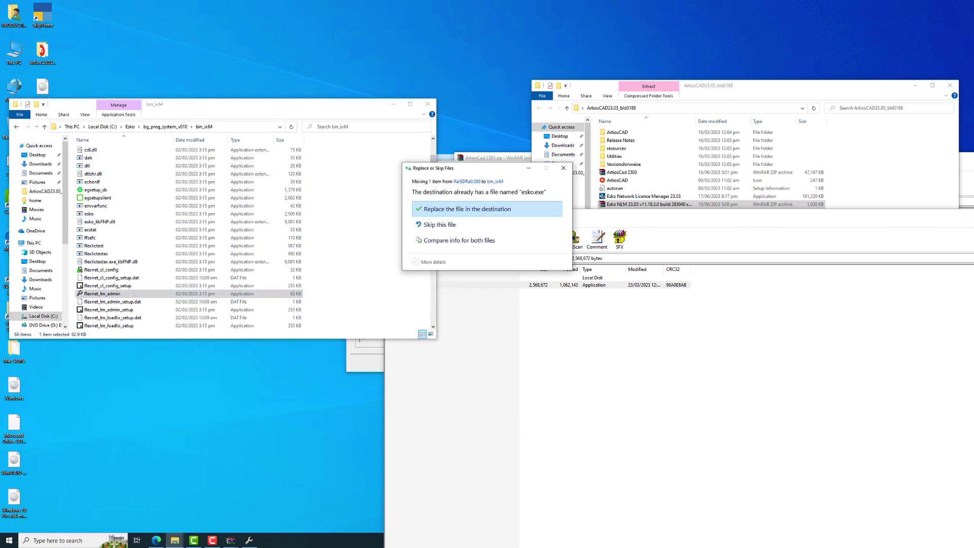
pyautogui.press('Return')
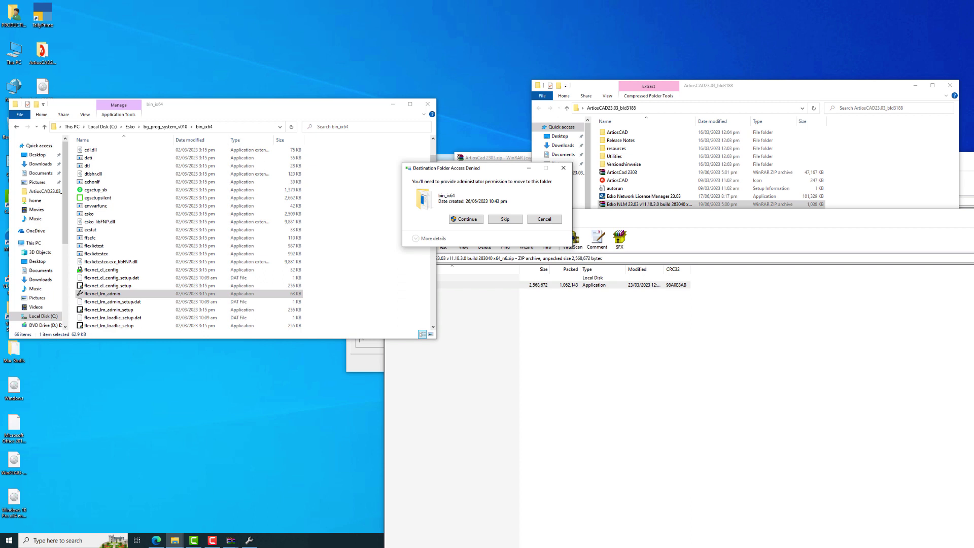
pyautogui.press('Return')
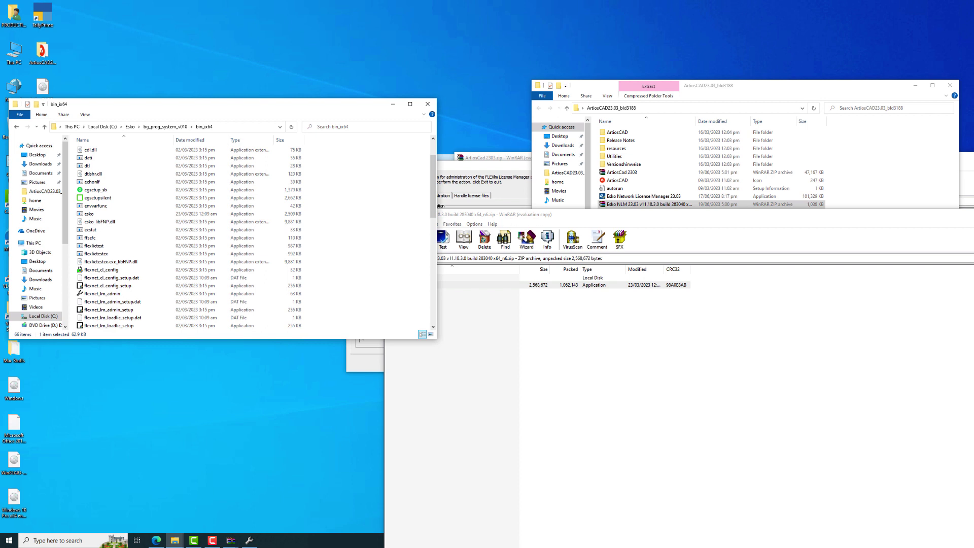
# Start loading a new license file in License Server Administration and accept the License Server restart
pyautogui.hotkey('alt', 'Tab')
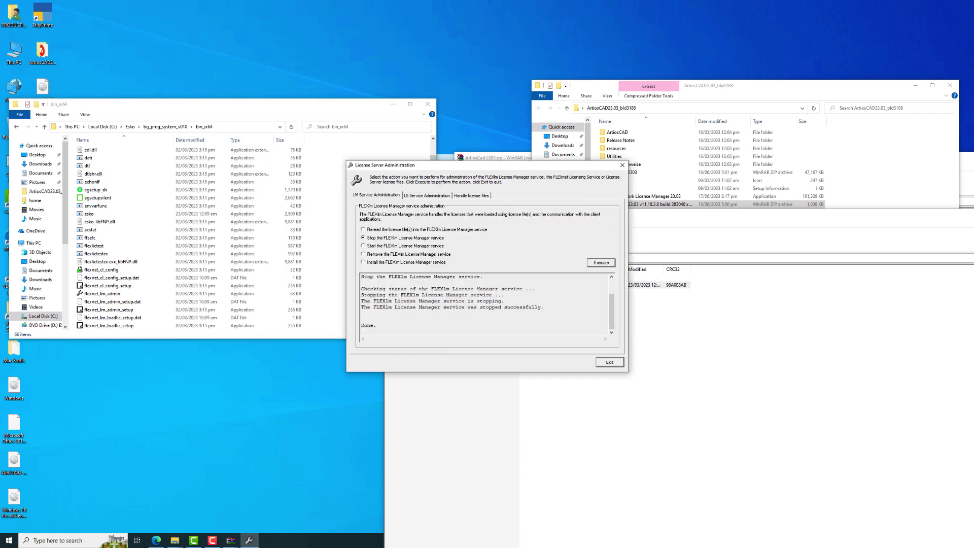
pyautogui.hotkey('ctrl', 'shift', 'Tab')
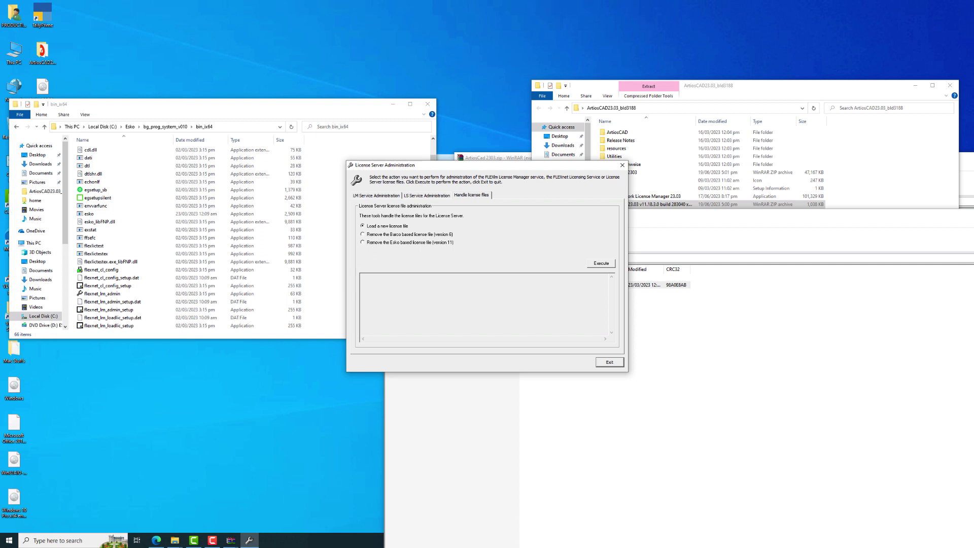
pyautogui.press('Return')
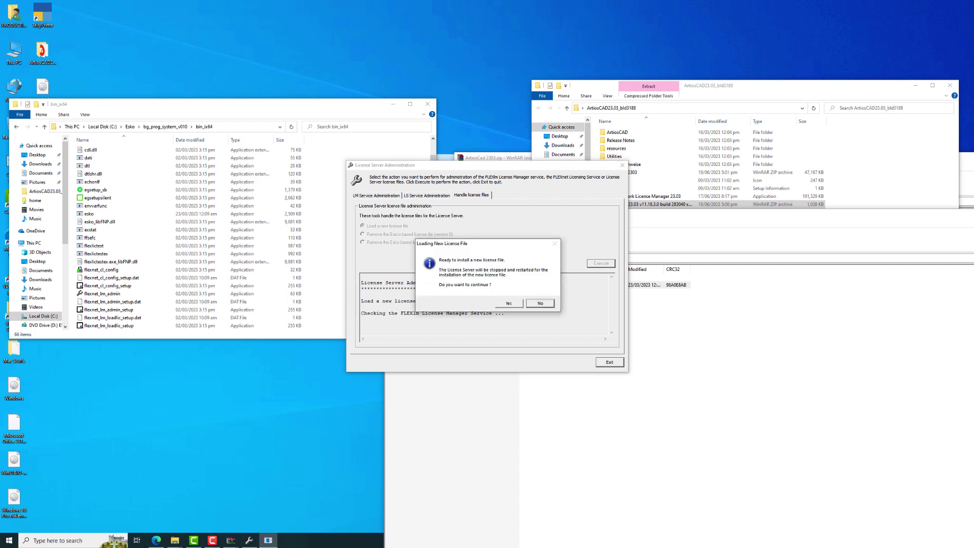
pyautogui.press('Left')
pyautogui.press('Return')
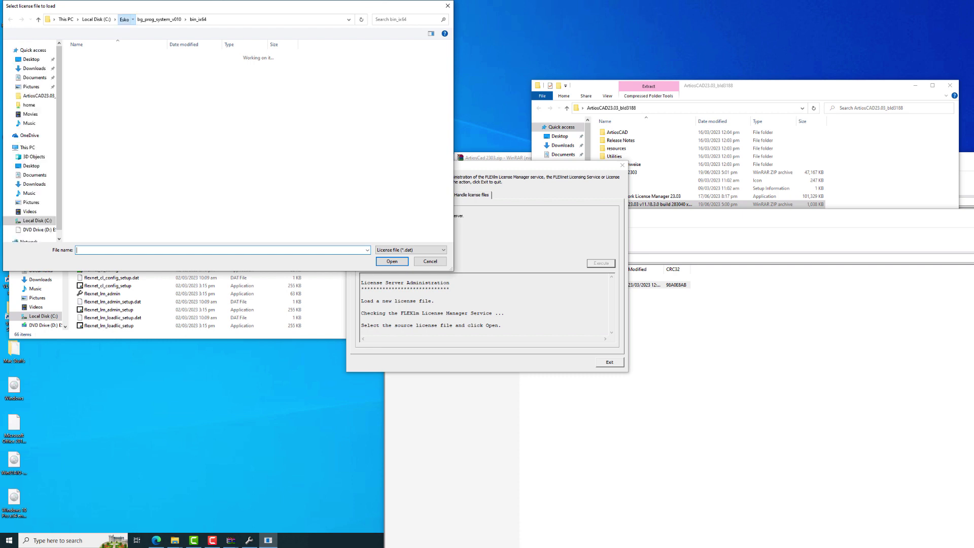
# Load licenses_e.dat from C:\Esko\bg_data_system_v010 as the license file, then close License Server Administration and the bin_ix64 folder
pyautogui.click(124, 19)
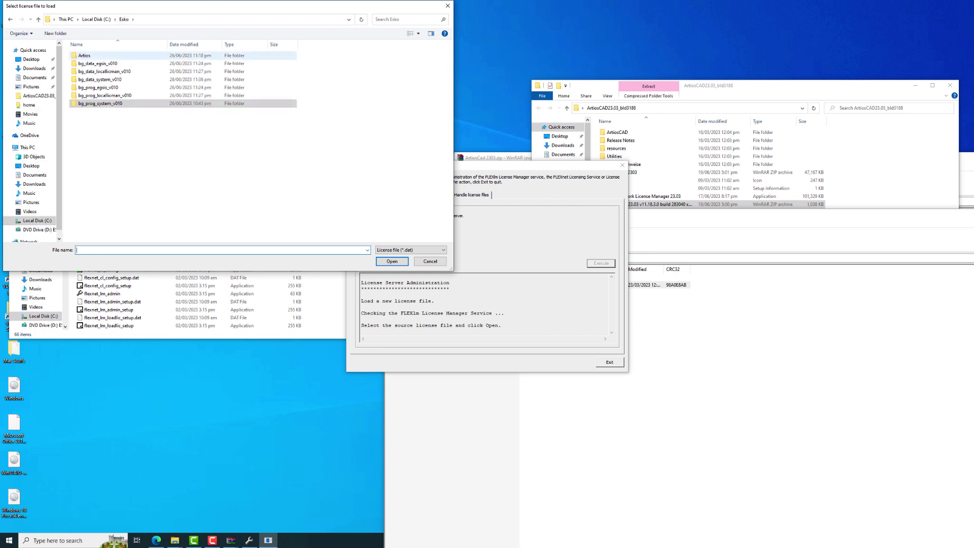
pyautogui.doubleClick(100, 80)
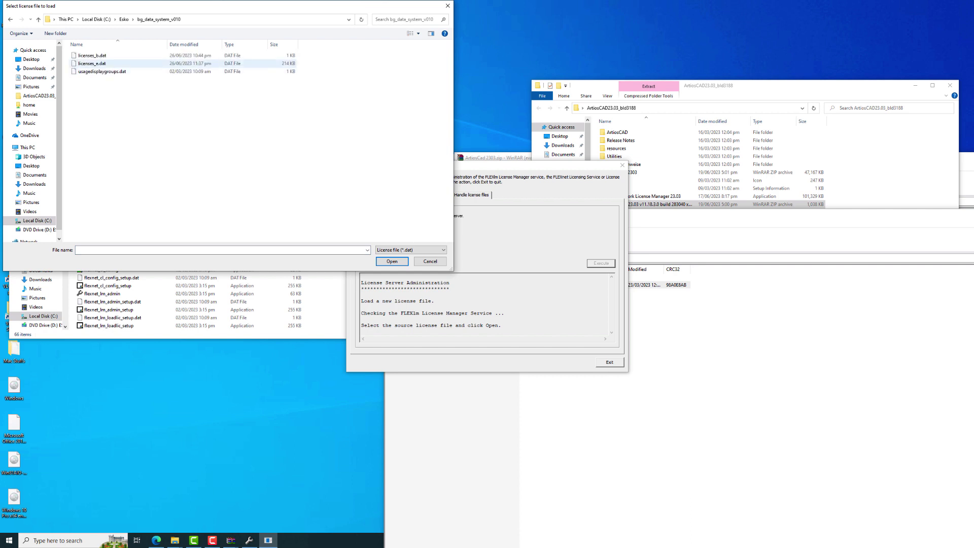
pyautogui.click(92, 63)
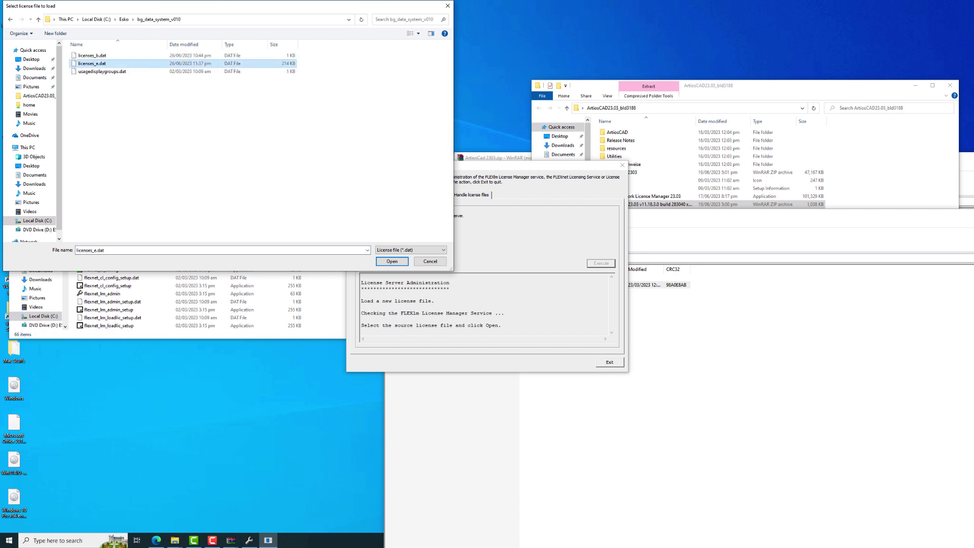
pyautogui.click(391, 260)
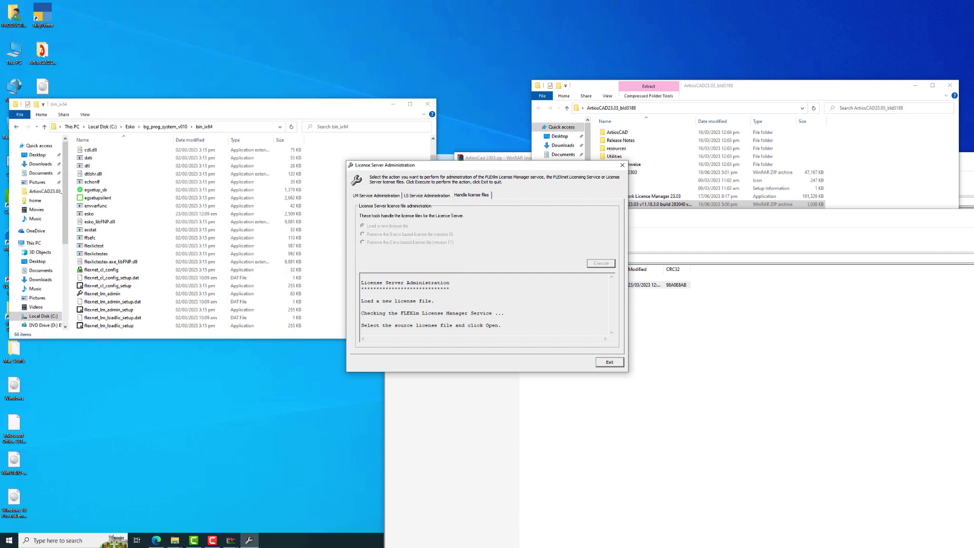
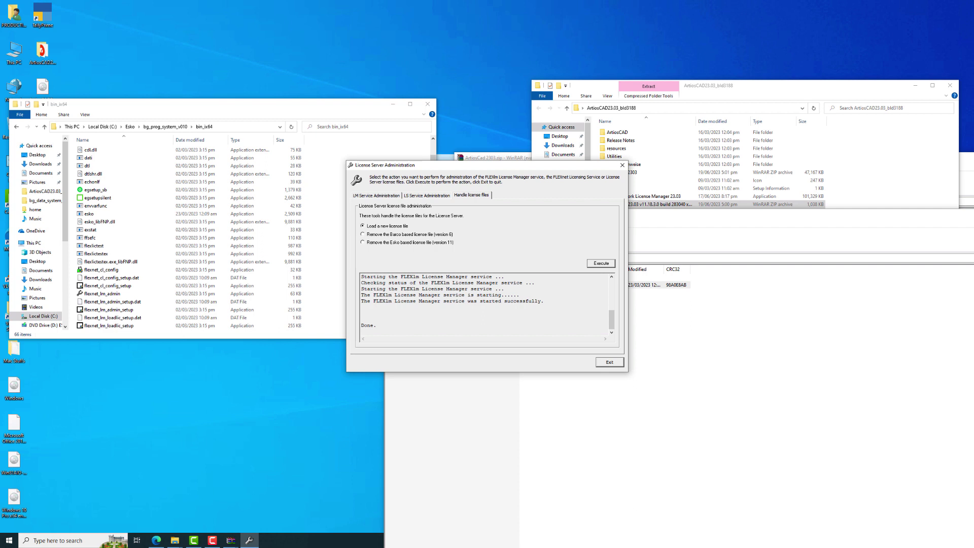
pyautogui.click(609, 361)
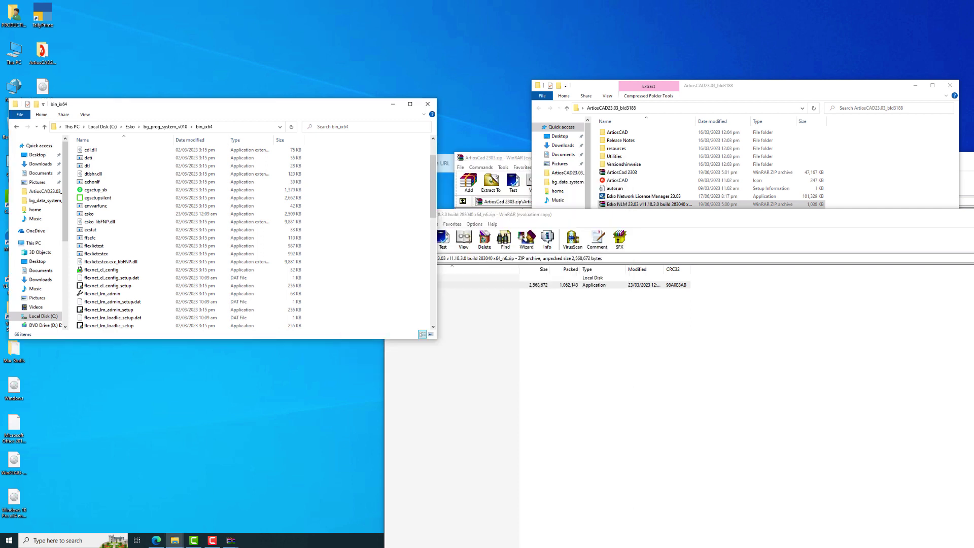
pyautogui.click(428, 103)
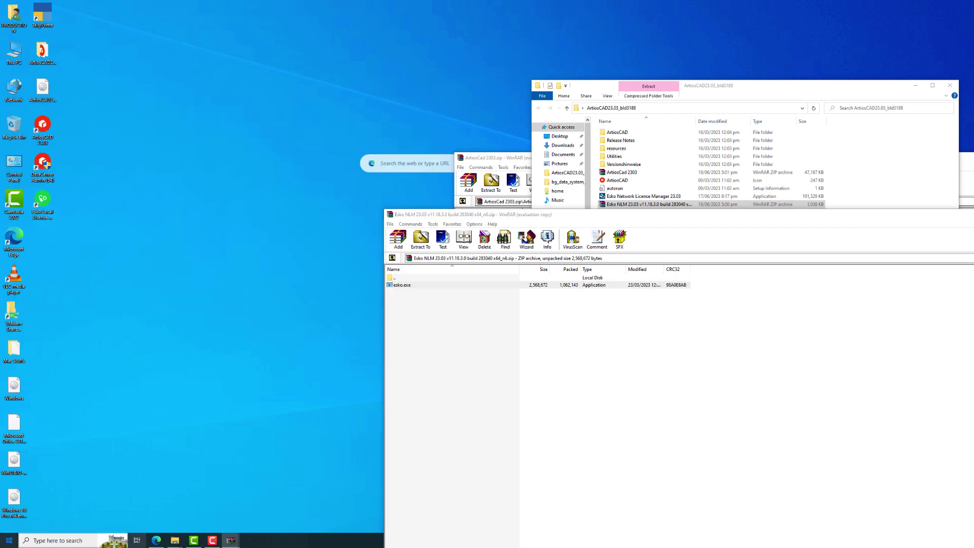
pyautogui.rightClick(260, 77)
pyautogui.click(273, 97)
pyautogui.press('super')
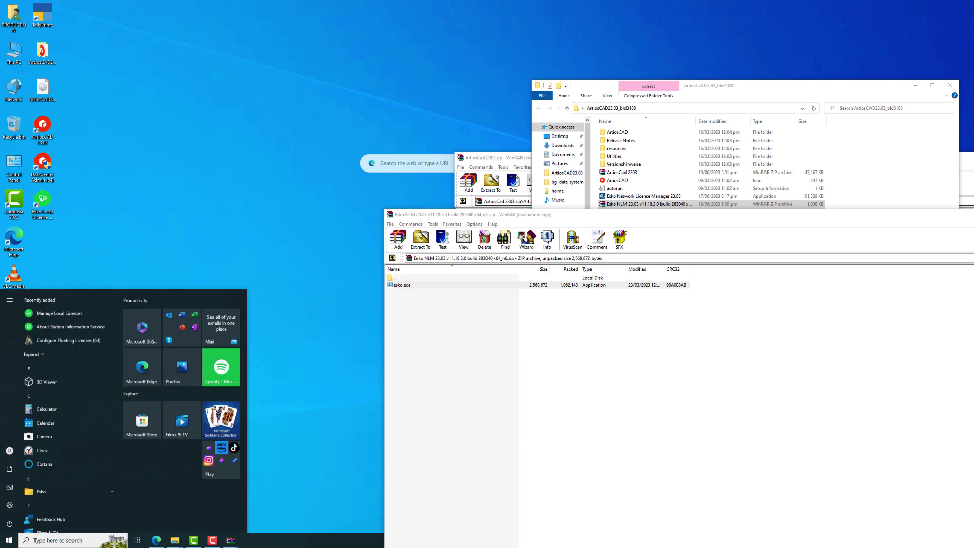
pyautogui.press('Escape')
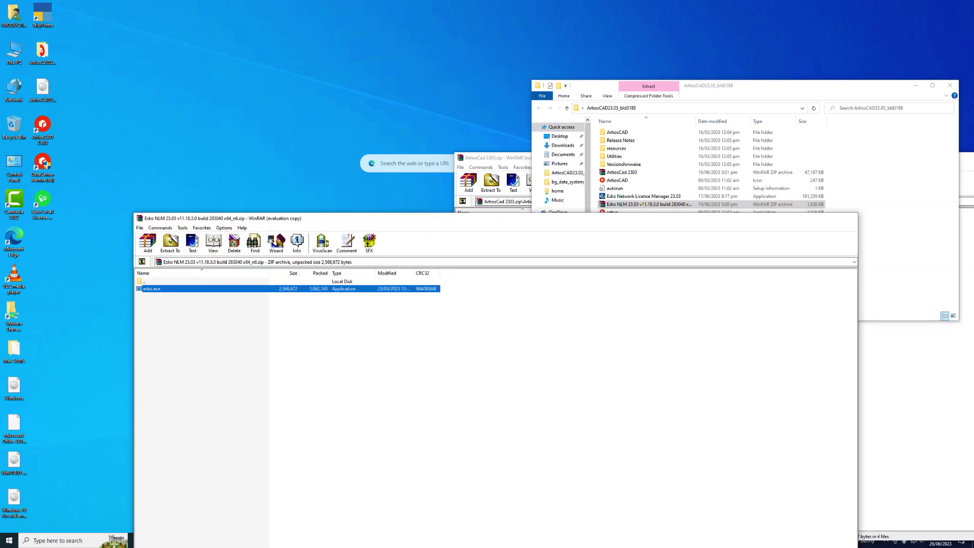
# Close the Esko NLM 23.03 and ArtiosCad 2303 archive windows and the ArtiosCAD23.03_bld3188 folder
pyautogui.click(849, 218)
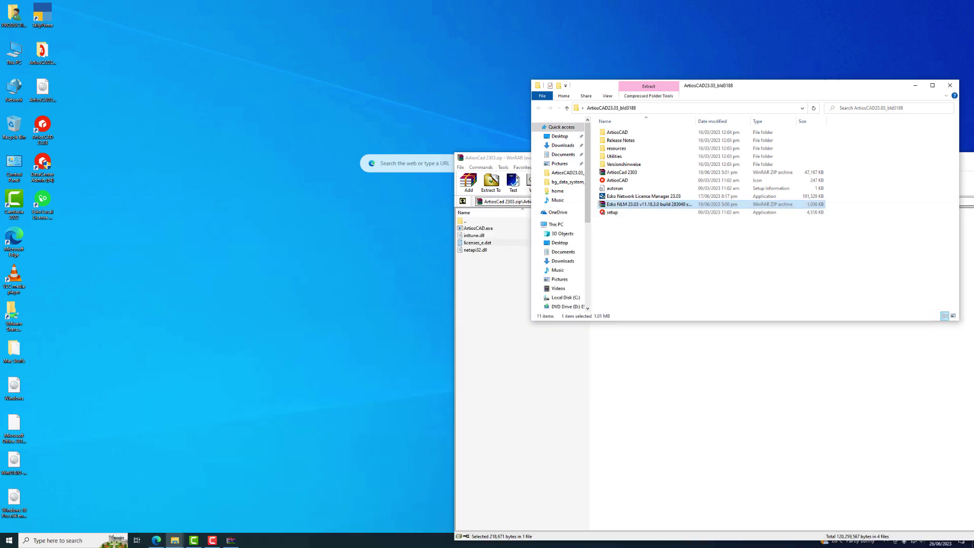
pyautogui.hotkey('alt', 'Tab')
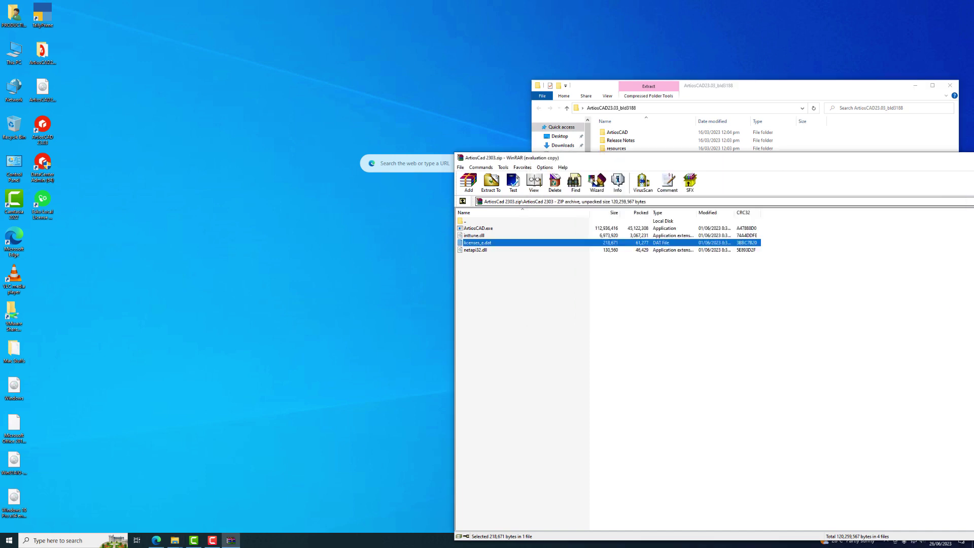
pyautogui.moveTo(608, 158); pyautogui.dragTo(314, 167)
pyautogui.click(874, 168)
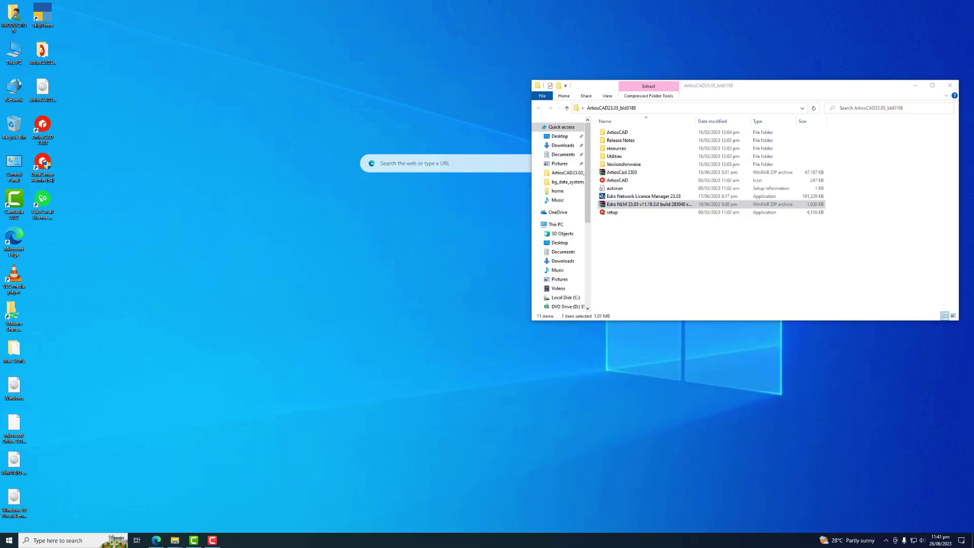
pyautogui.hotkey('alt', 'F4')
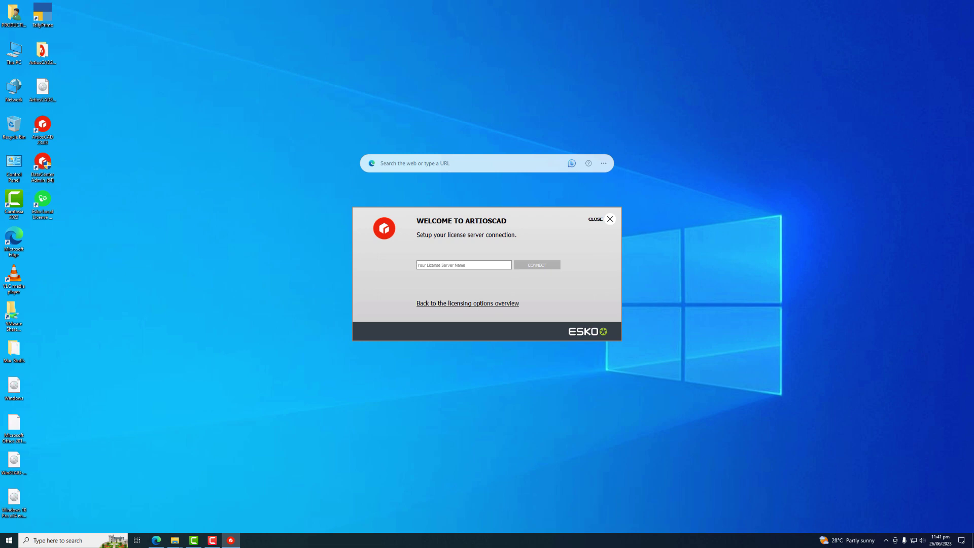
# Connect ArtiosCAD to the license server at 127.0.0.1 and dismiss the ArtiosCAD Dashboard offer
pyautogui.write('127.0.0.1')
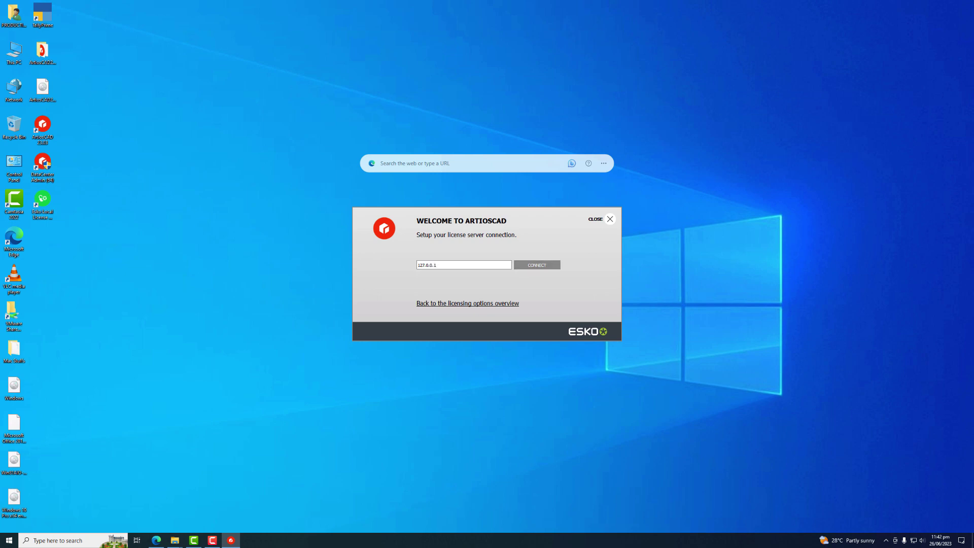
pyautogui.press('Return')
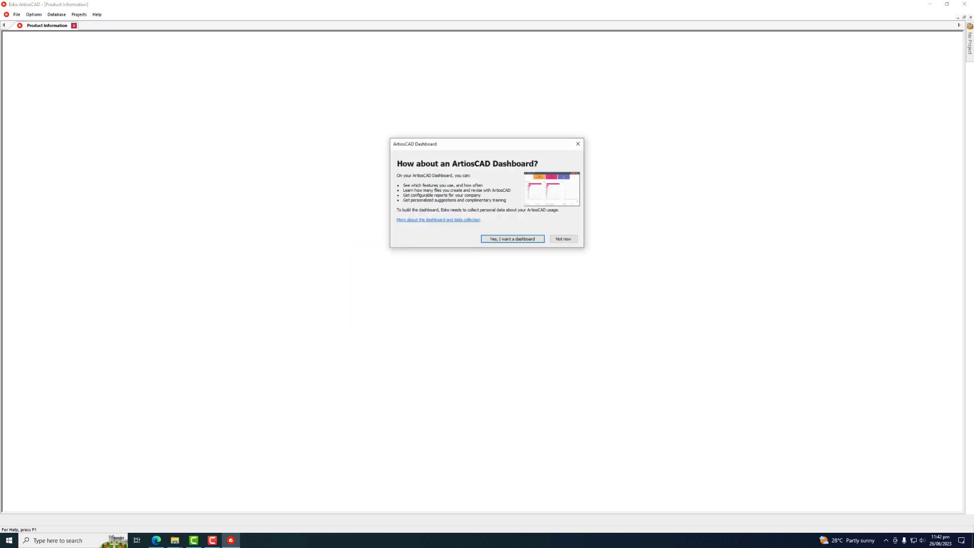
pyautogui.press('Escape')
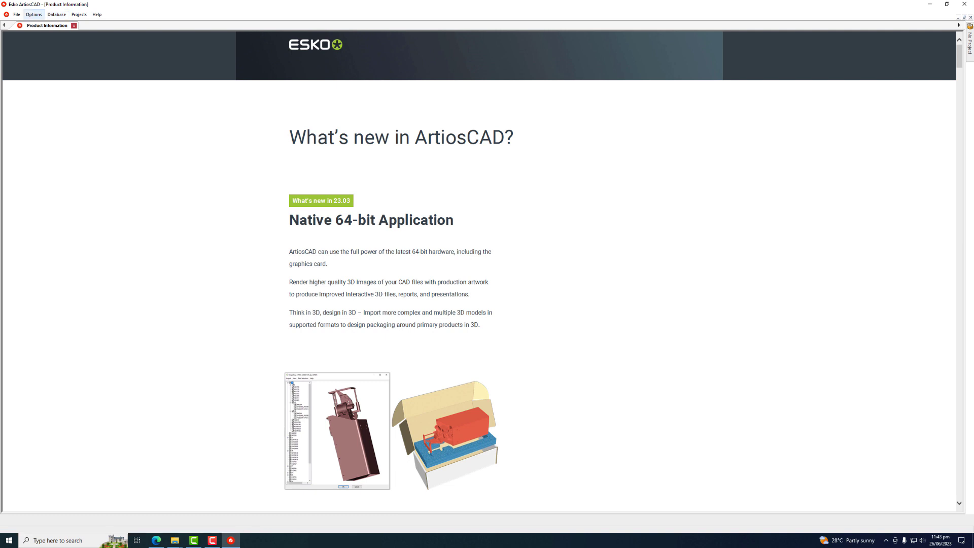
# Open the Units and Formatting Options and accept millimeters, two decimal places and decimal format
pyautogui.hotkey('alt', 'o')
pyautogui.press('Return')
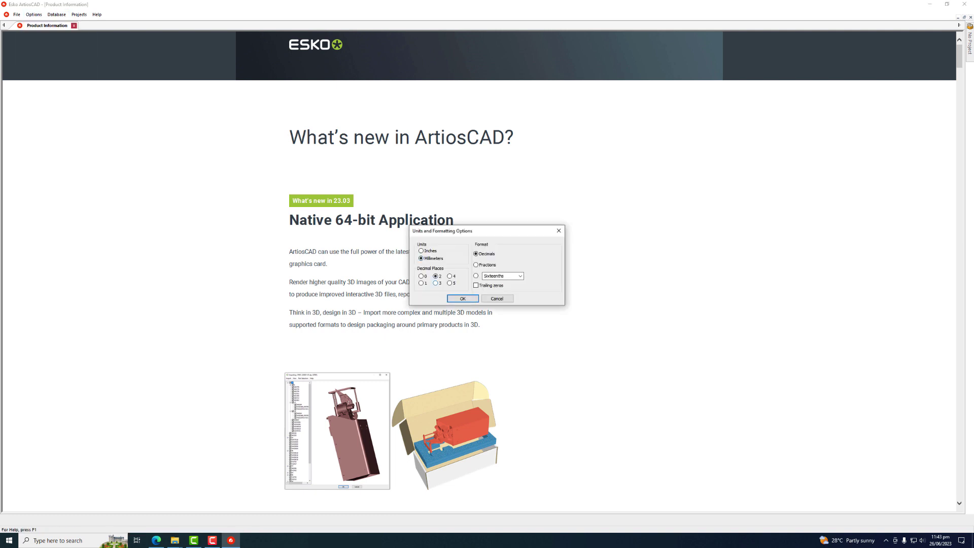
pyautogui.press('Return')
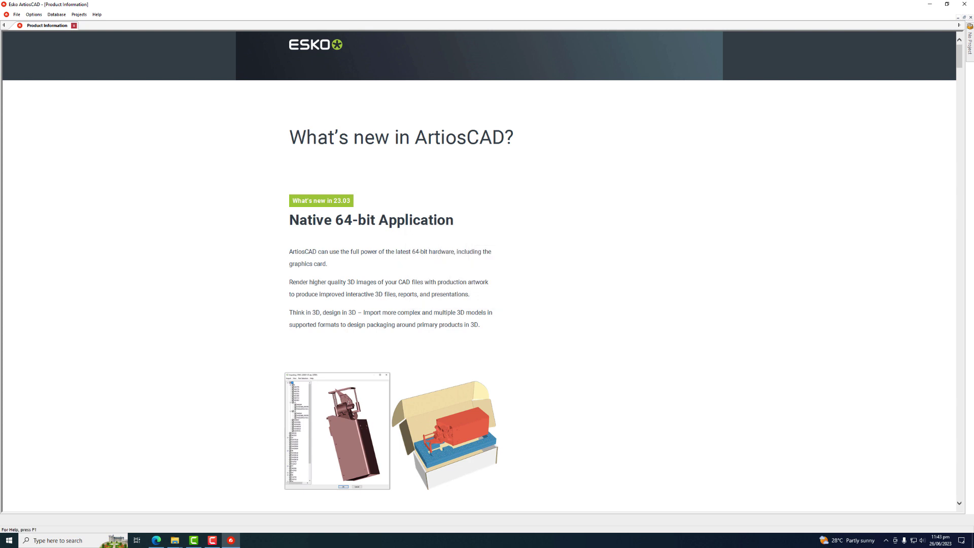
# Run the folding carton standard 170.01 from the ECMA group of the Standards Catalog
pyautogui.hotkey('alt', 'f')
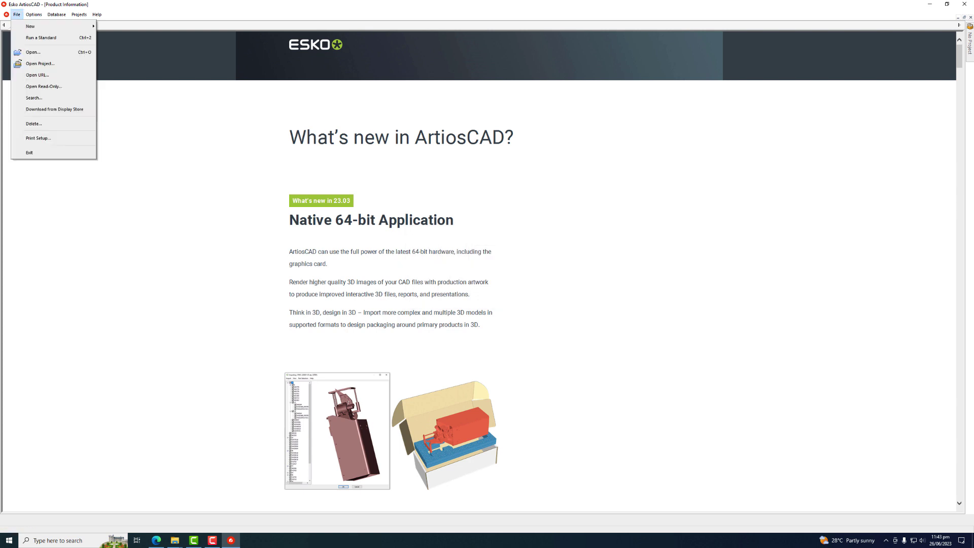
pyautogui.press('Down')
pyautogui.press('Escape')
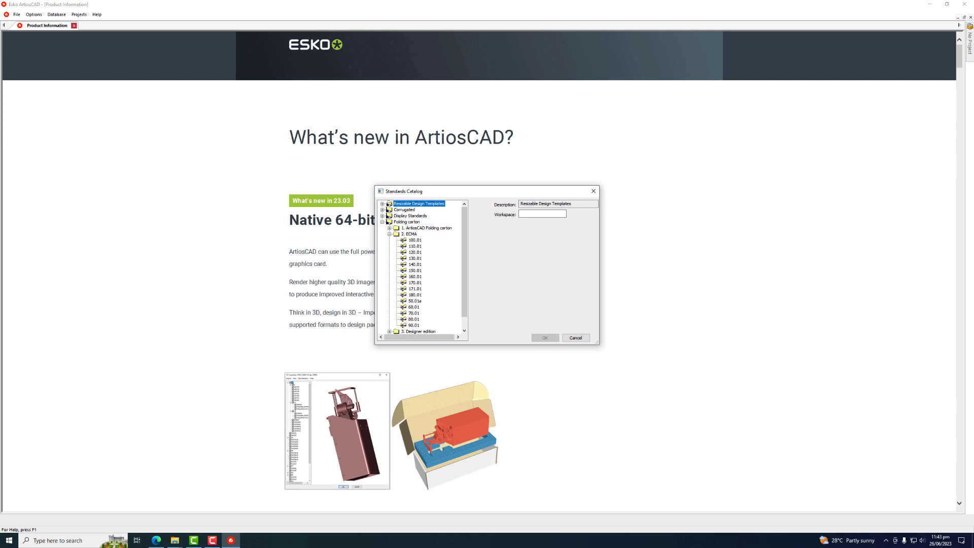
pyautogui.click(414, 282)
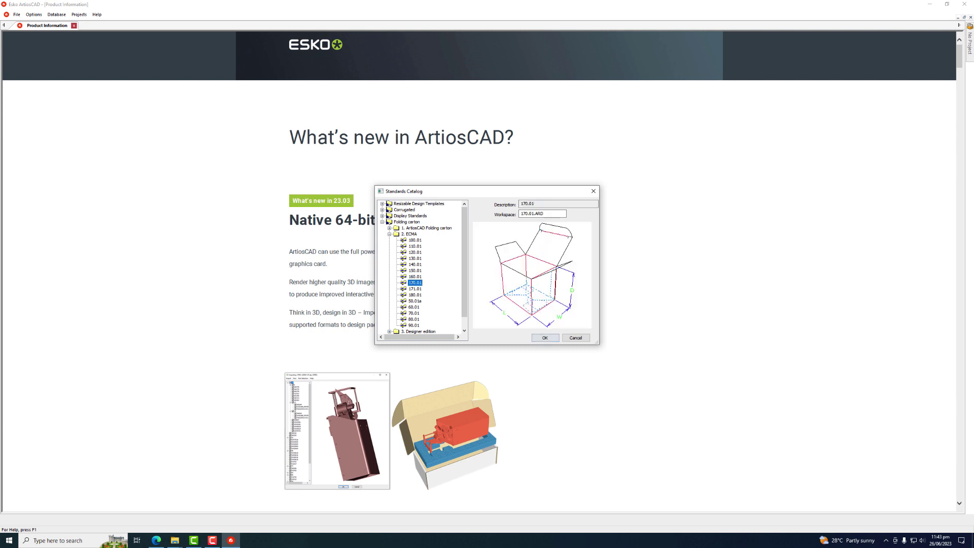
pyautogui.press('Return')
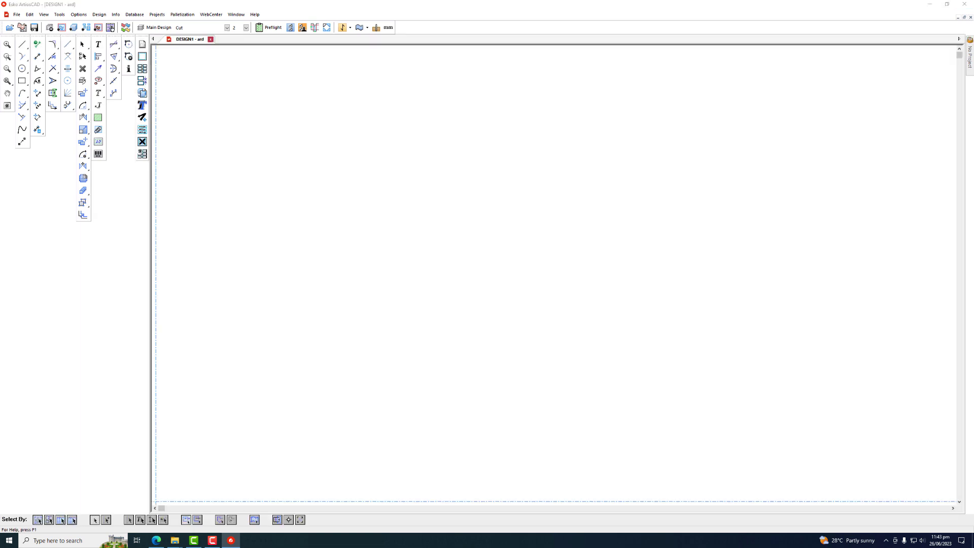
# Use the Folding Carton - Metric parameter set and the I-SBS-24 board for the single design
pyautogui.click(434, 251)
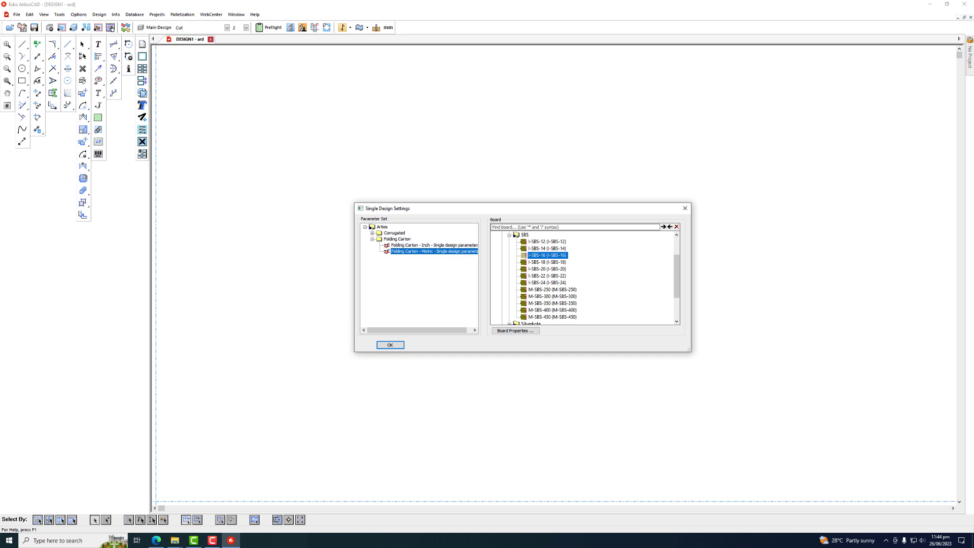
pyautogui.click(547, 282)
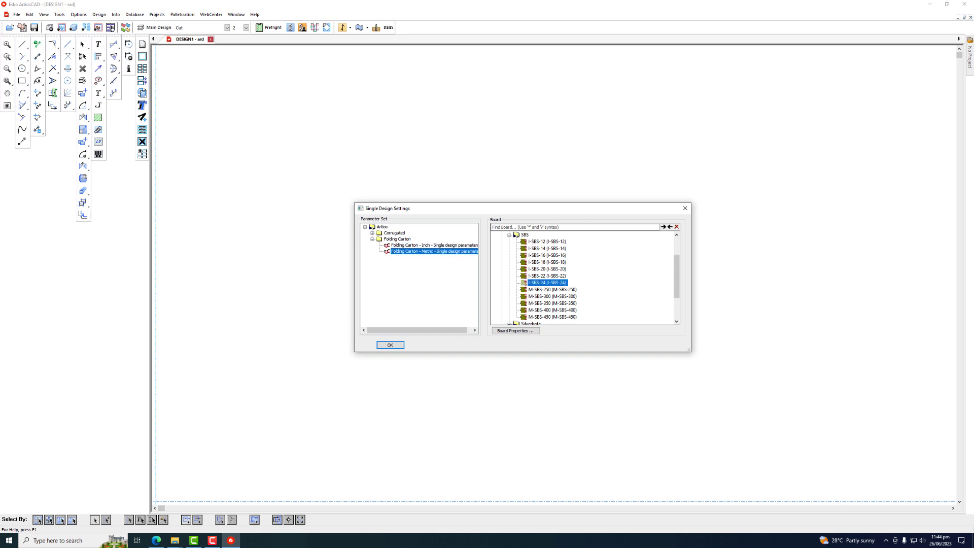
pyautogui.press('Return')
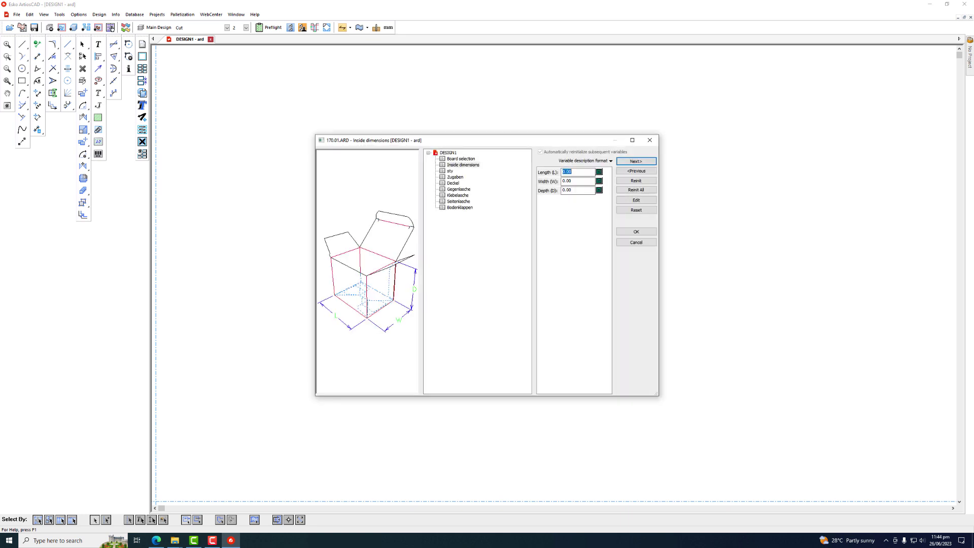
# Set the carton's inside dimensions to length 56, width 56 and depth 1, and continue to the style options
pyautogui.write('56')
pyautogui.press('Tab')
pyautogui.write('56')
pyautogui.press('Tab')
pyautogui.write('1')
pyautogui.press('Return')
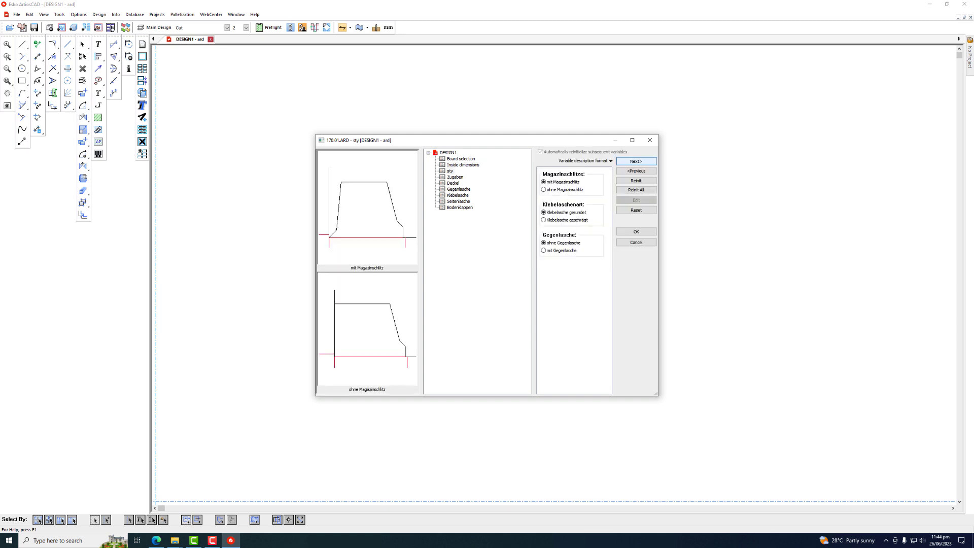
# Accept the default style, Zugaben, Deckel, Gegenlasche, Klebelasche and Seitenlasche settings of the standard, advancing to Bodenklappen
pyautogui.press('Return')
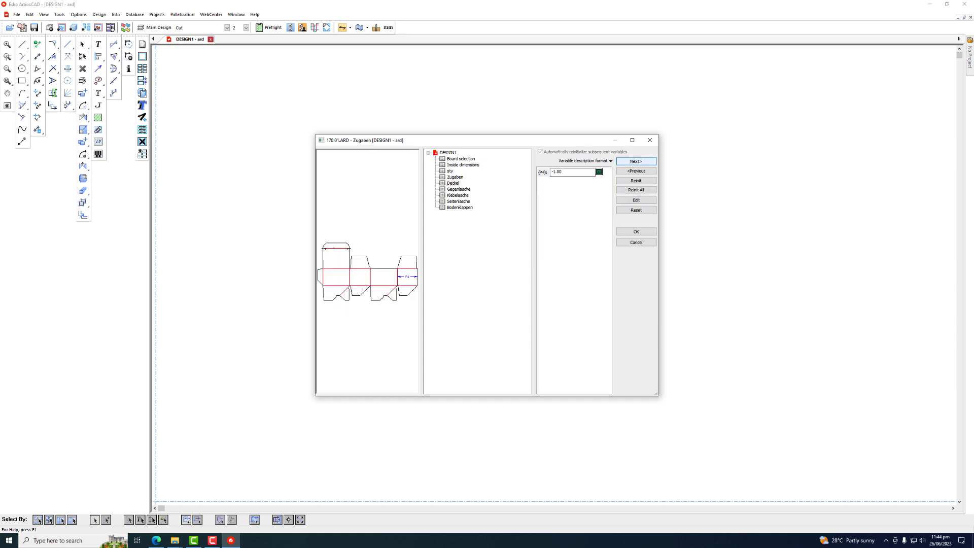
pyautogui.press('Return')
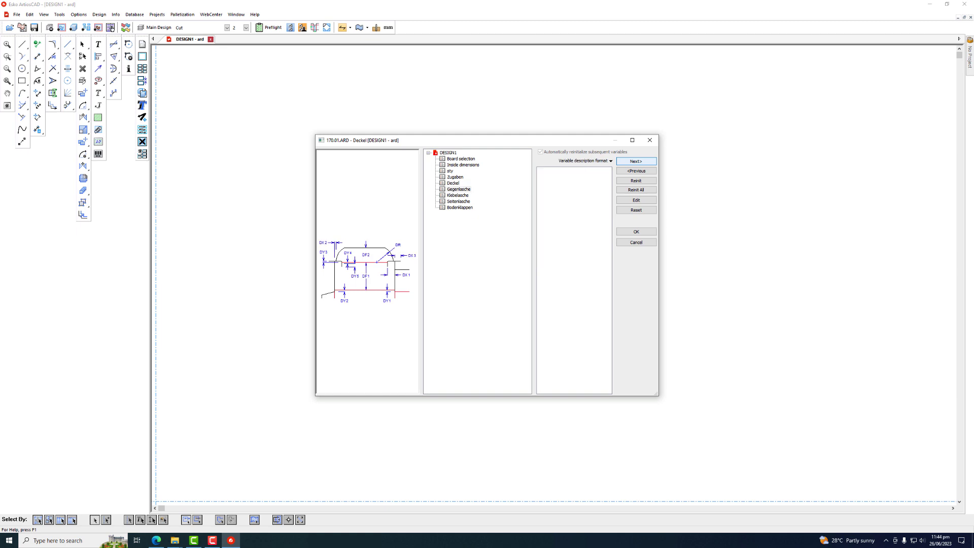
pyautogui.press('Return')
pyautogui.press('Return')
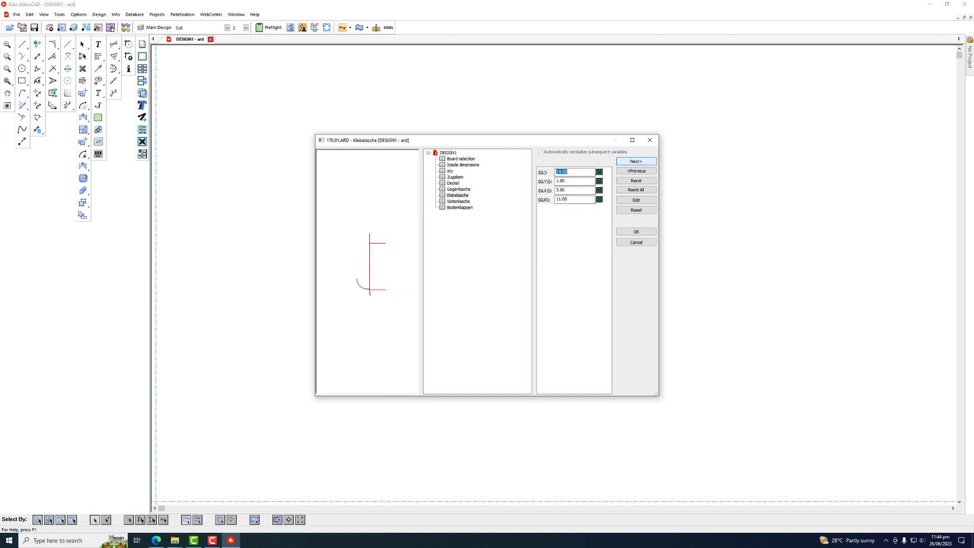
pyautogui.press('Return')
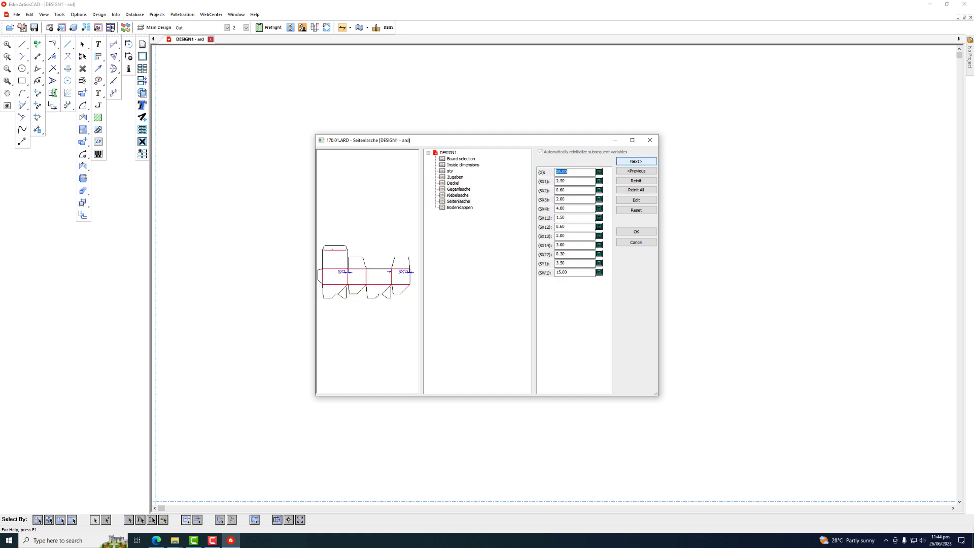
pyautogui.press('Return')
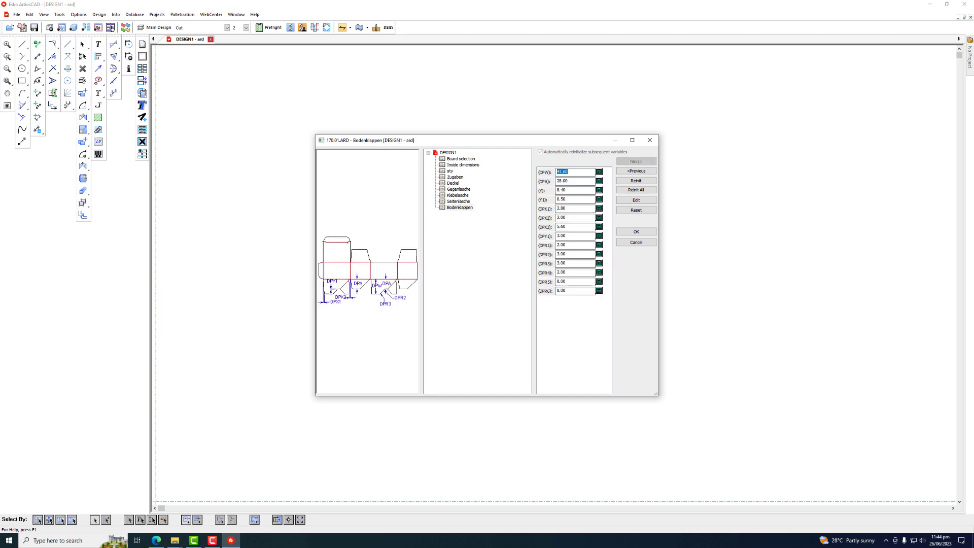